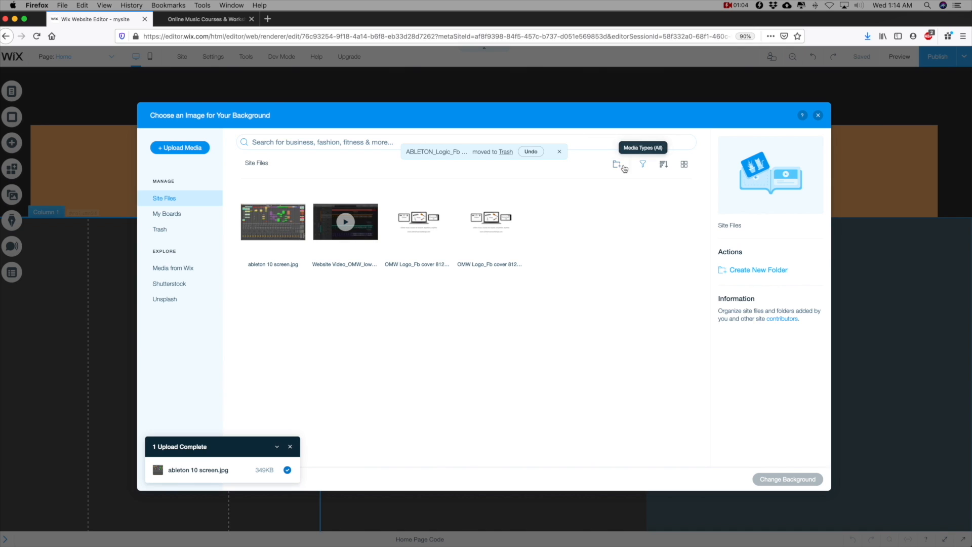
Step: Create a media folder named Logo and move the two OMW Logo images into it
click(615, 166)
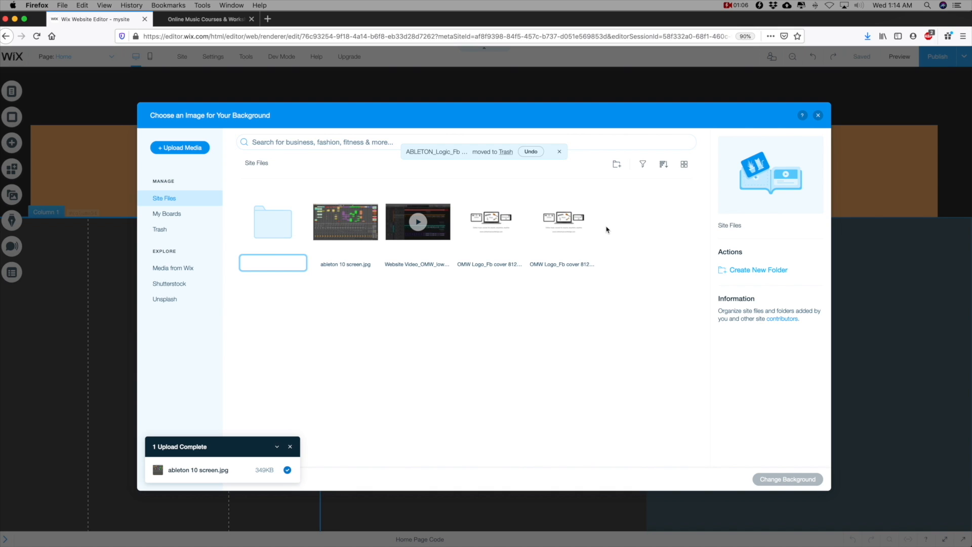
text(Logo)
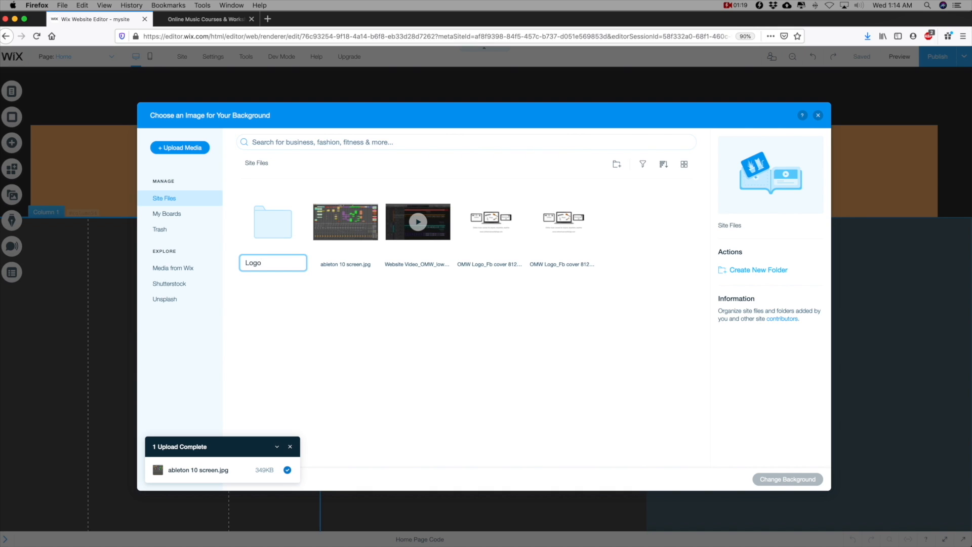
key(Return)
drag(494, 282, 577, 237)
drag(490, 234, 275, 238)
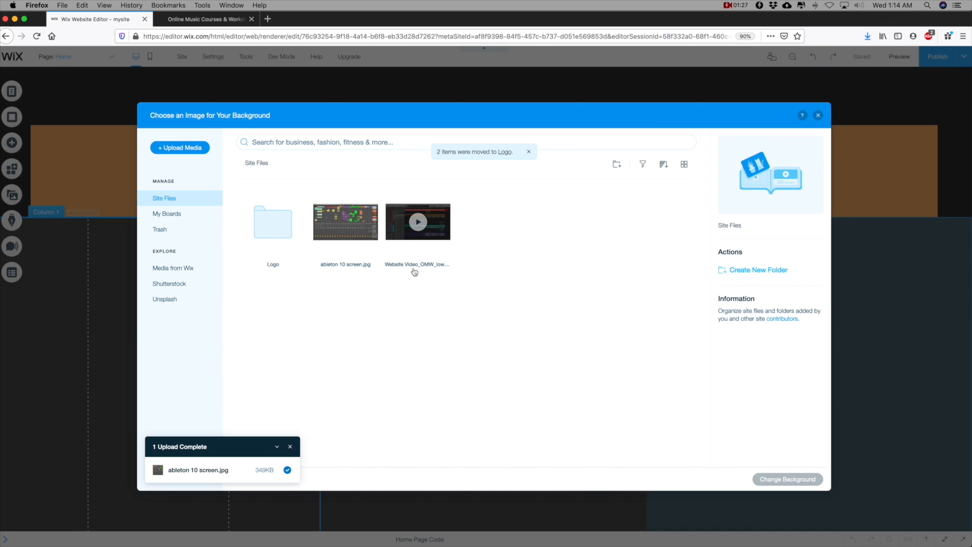
Step: Apply "ableton 10 screen.jpg" from the site files as the first column's background
click(354, 235)
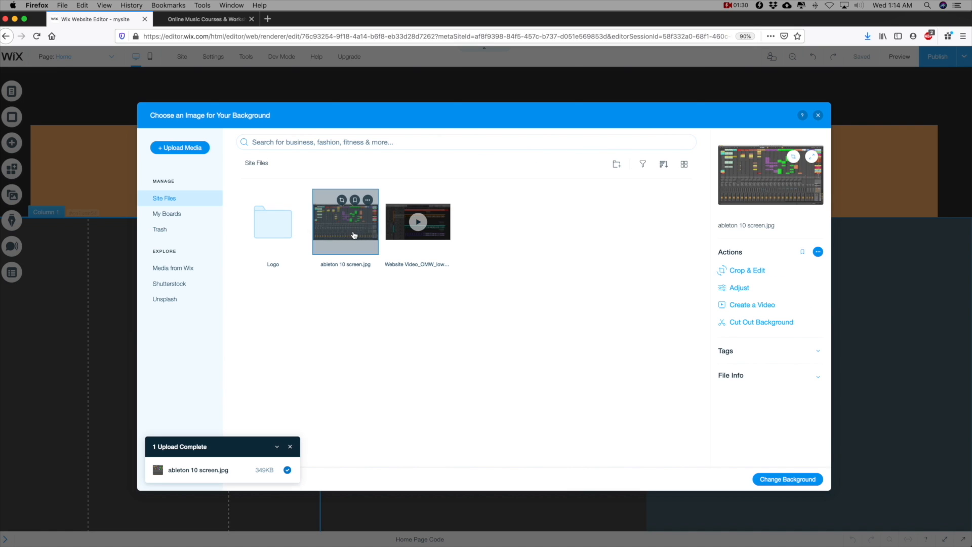
click(791, 477)
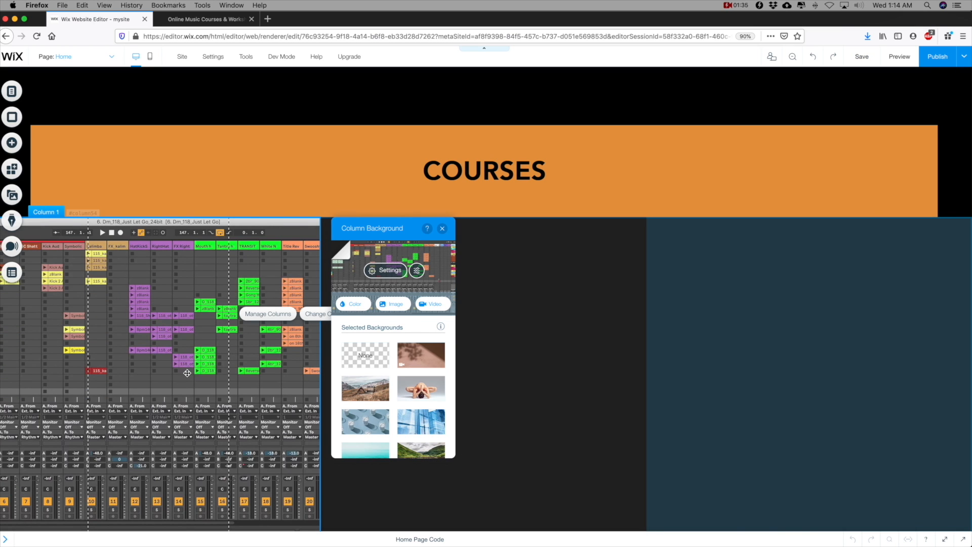
Step: Lower the column background image's opacity to about 21% and set the color behind it to black (#000000)
scroll(187, 373, down, 2)
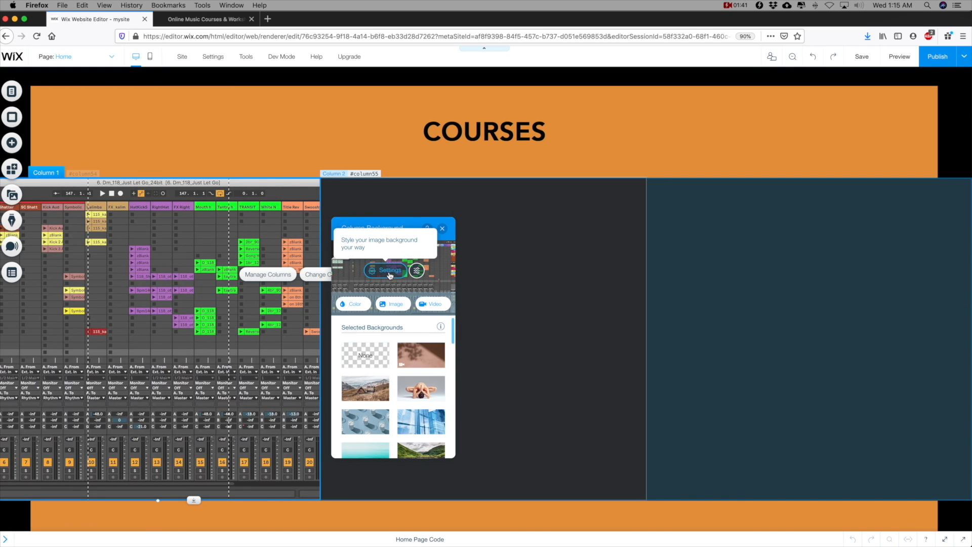
click(389, 270)
drag(413, 292, 359, 291)
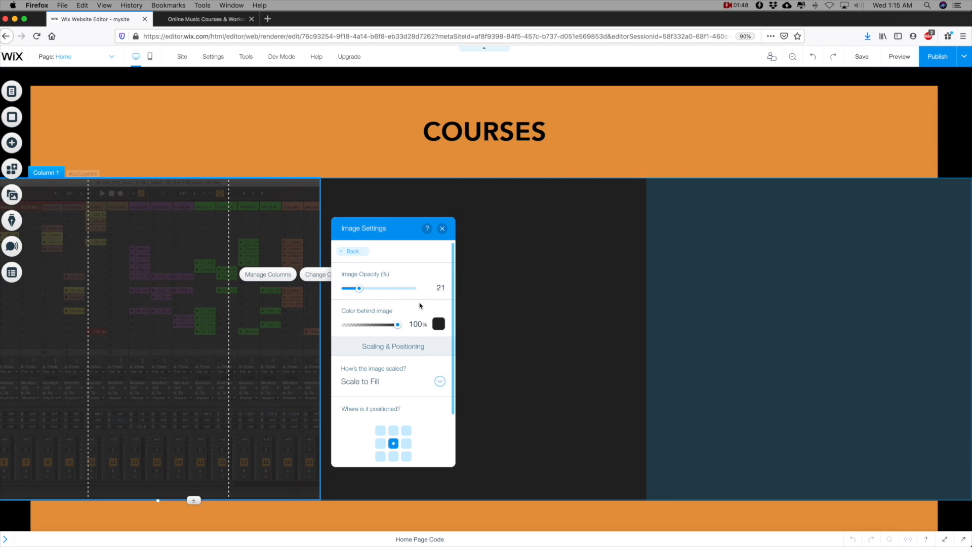
click(438, 323)
click(486, 388)
click(455, 373)
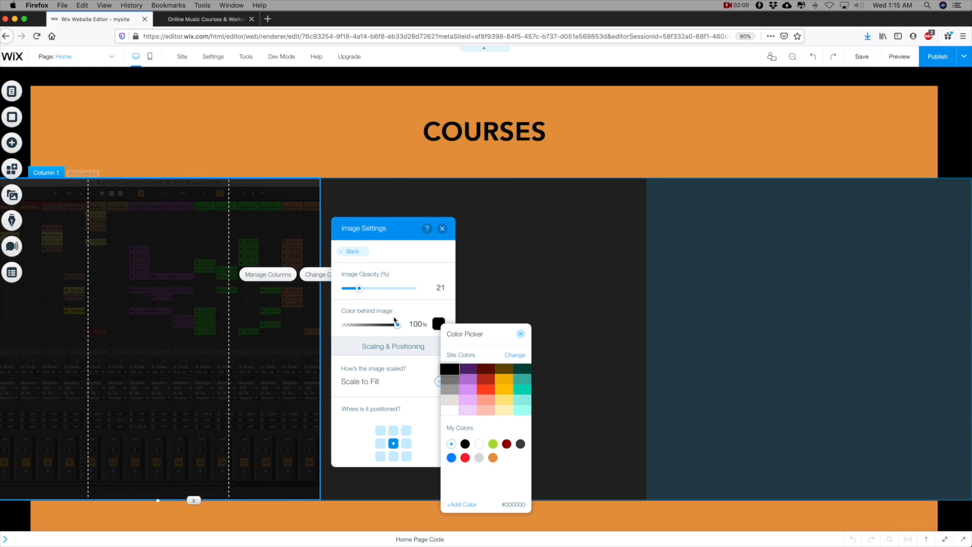
Step: Try a background image opacity of 10%, and settle on 20% for the first column
click(433, 286)
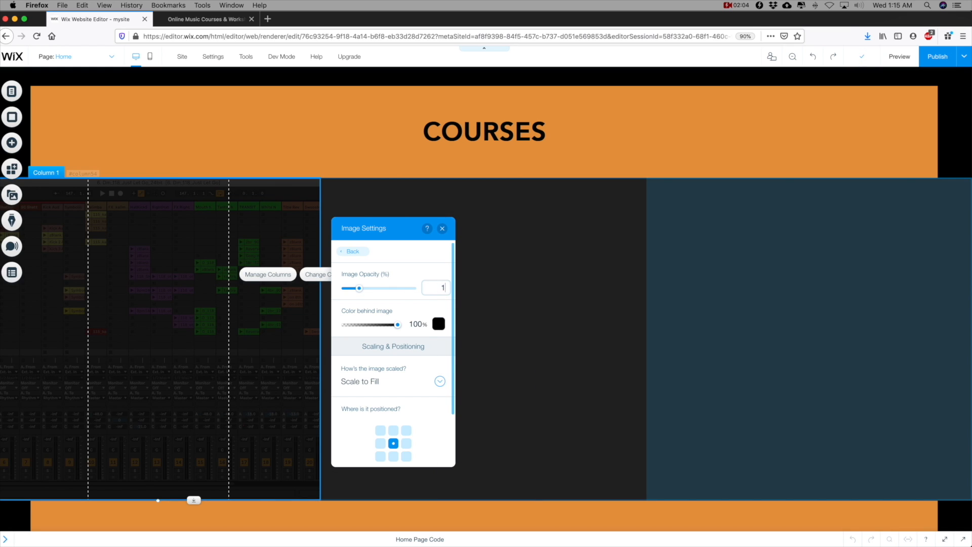
text(10)
key(Return)
click(443, 287)
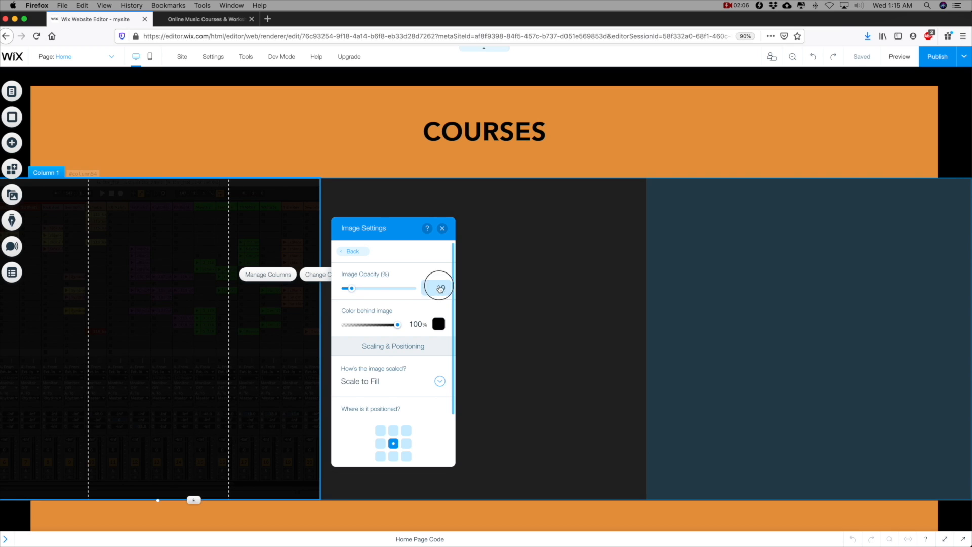
text(20)
key(Return)
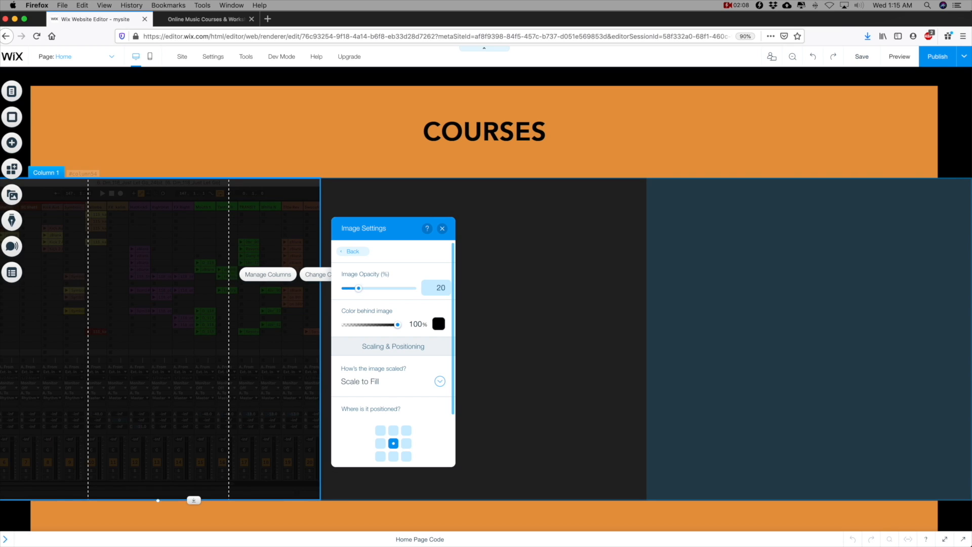
click(185, 314)
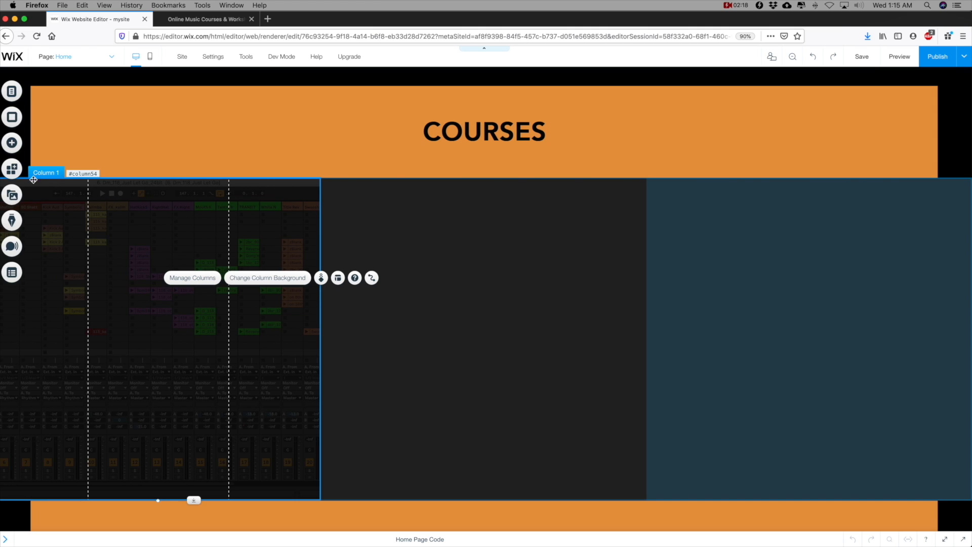
Step: Add the themed text-only button with black lettering and place it in the middle of the first column
click(11, 145)
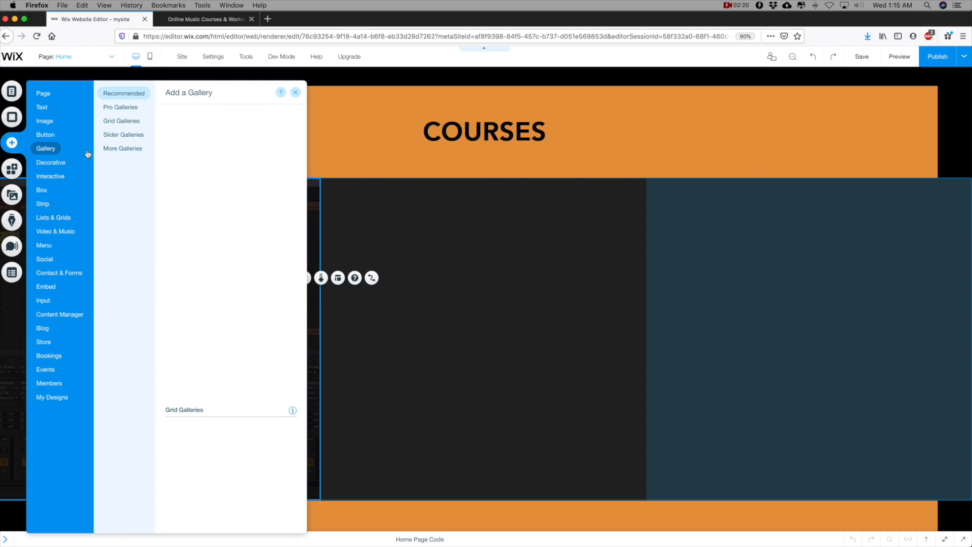
mouse_move(47, 135)
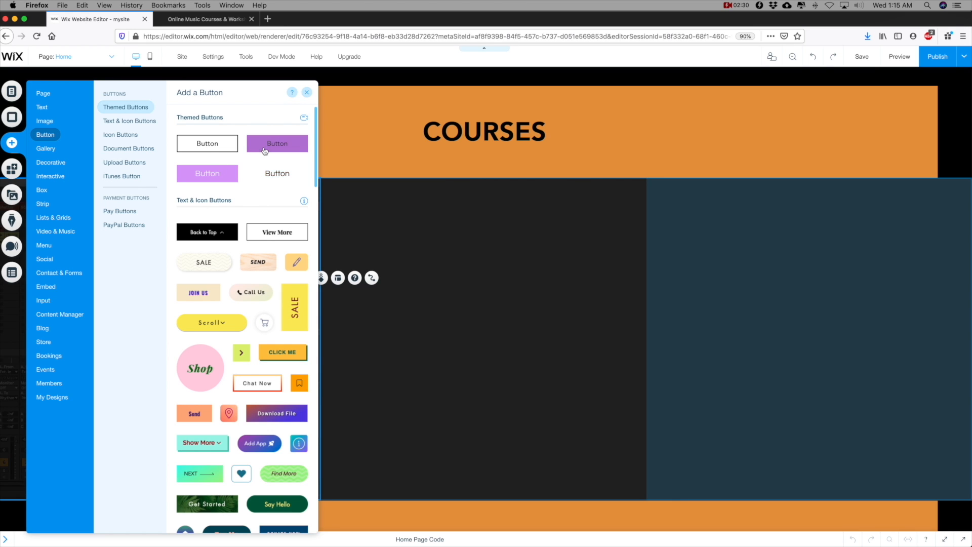
click(264, 175)
click(484, 299)
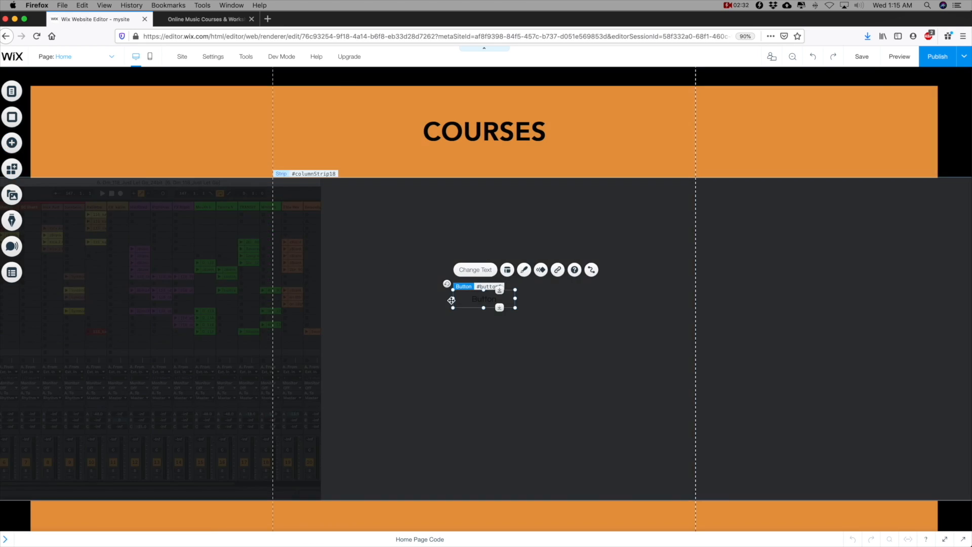
drag(485, 301, 161, 342)
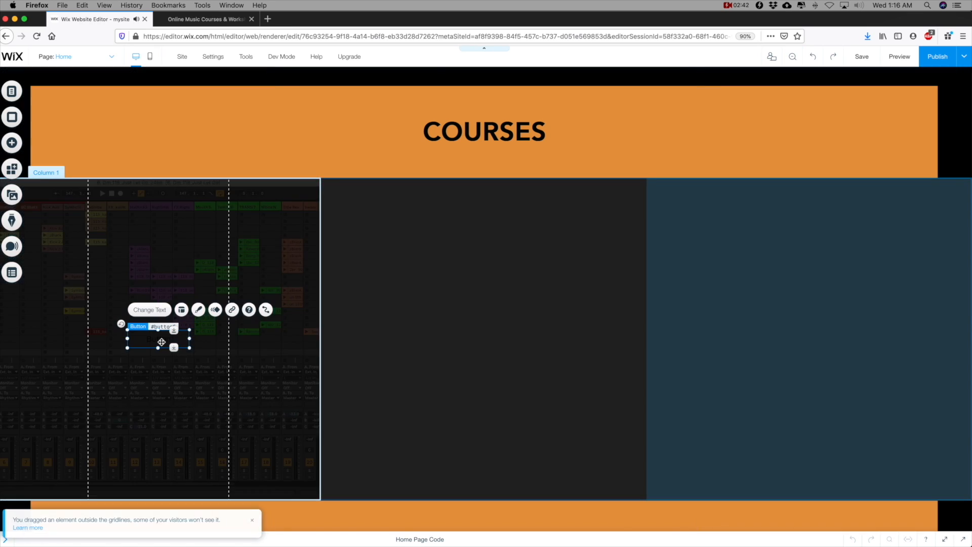
Step: Label the new button "Ableton" and set its text color to white (#FFFFFF)
click(150, 309)
text(Ableton)
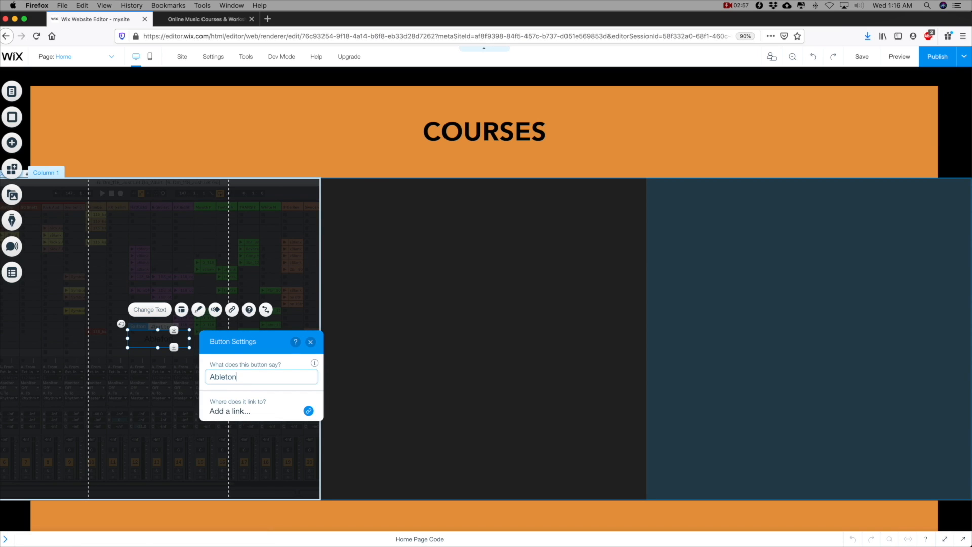
click(199, 313)
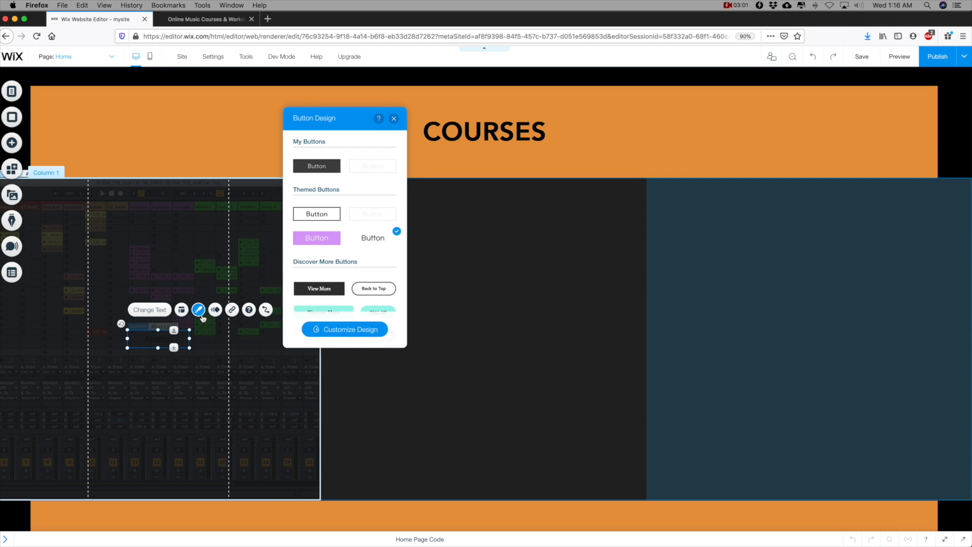
click(340, 329)
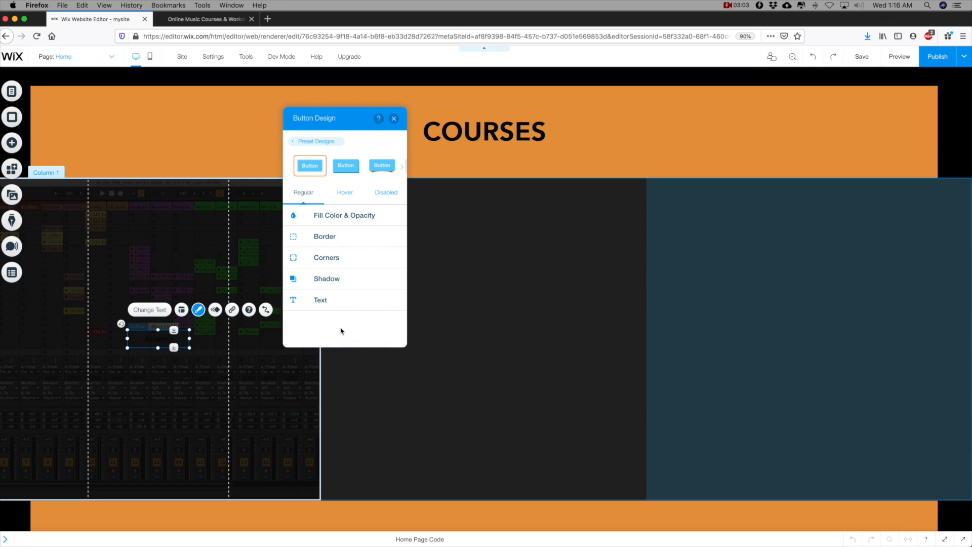
click(333, 300)
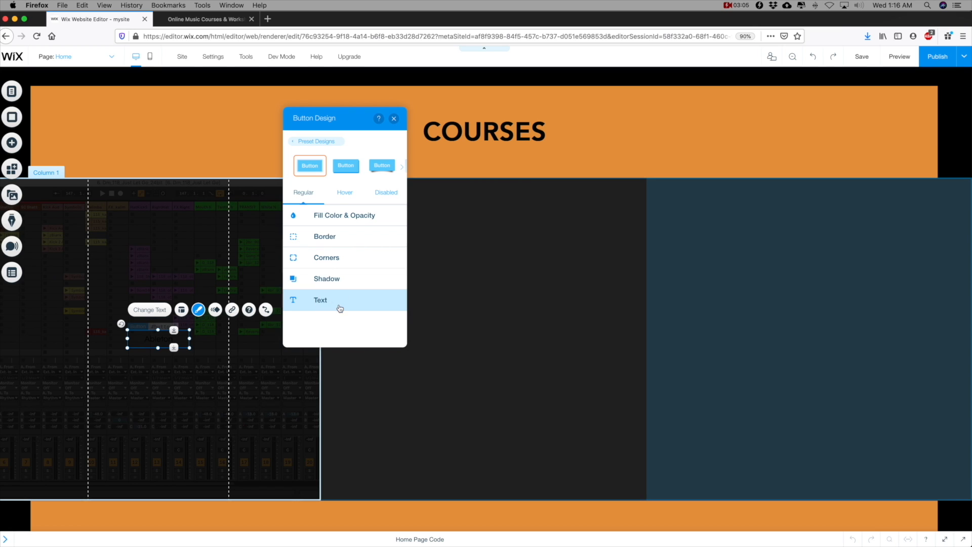
click(390, 237)
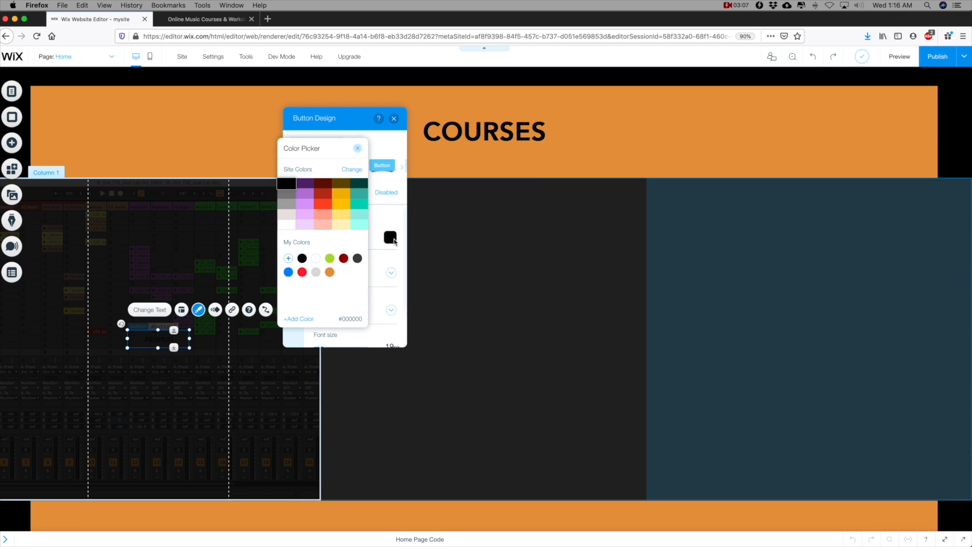
click(317, 259)
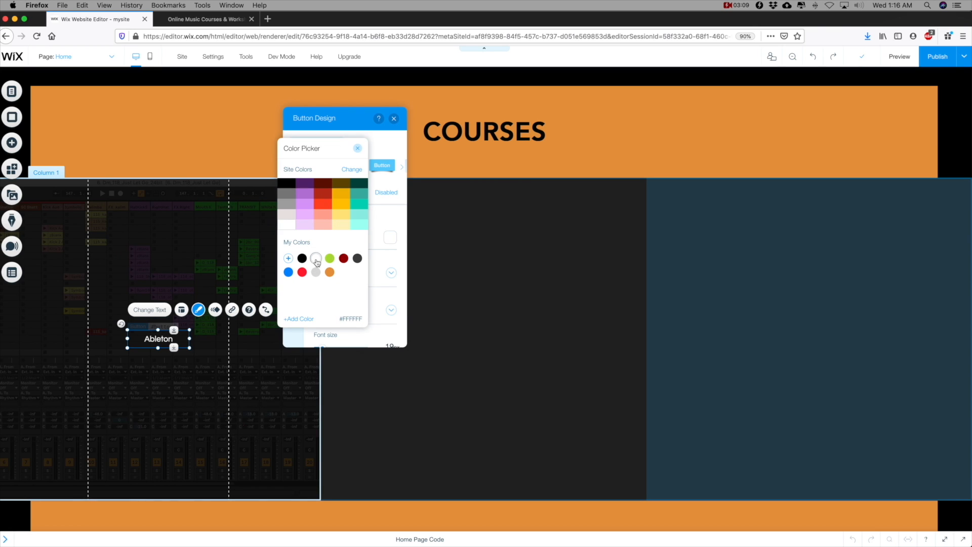
click(381, 307)
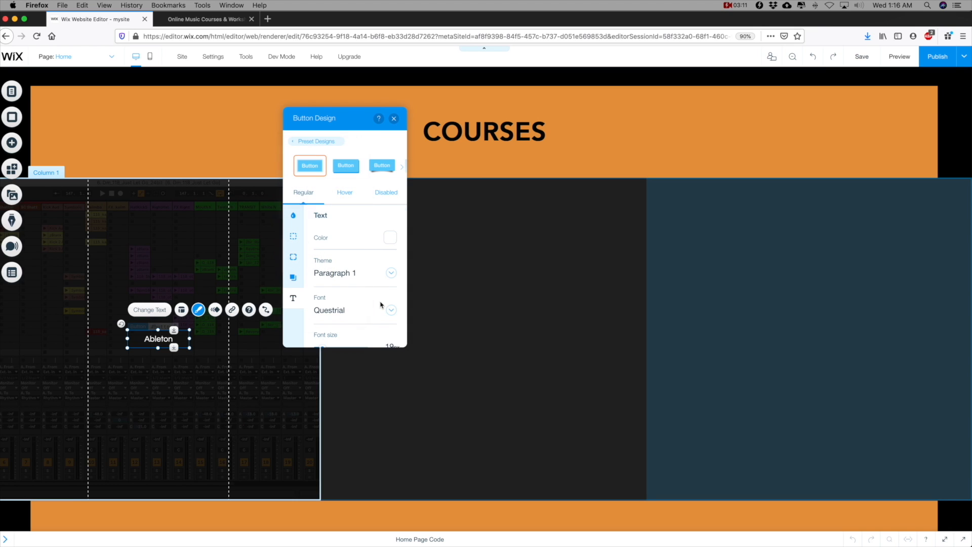
Step: Increase the Ableton button's font size to 30 px
click(151, 312)
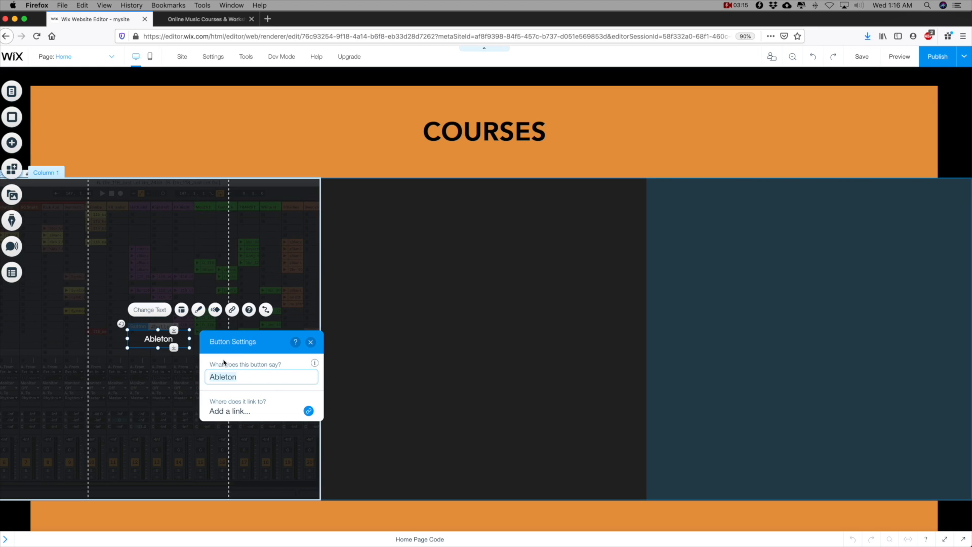
click(198, 310)
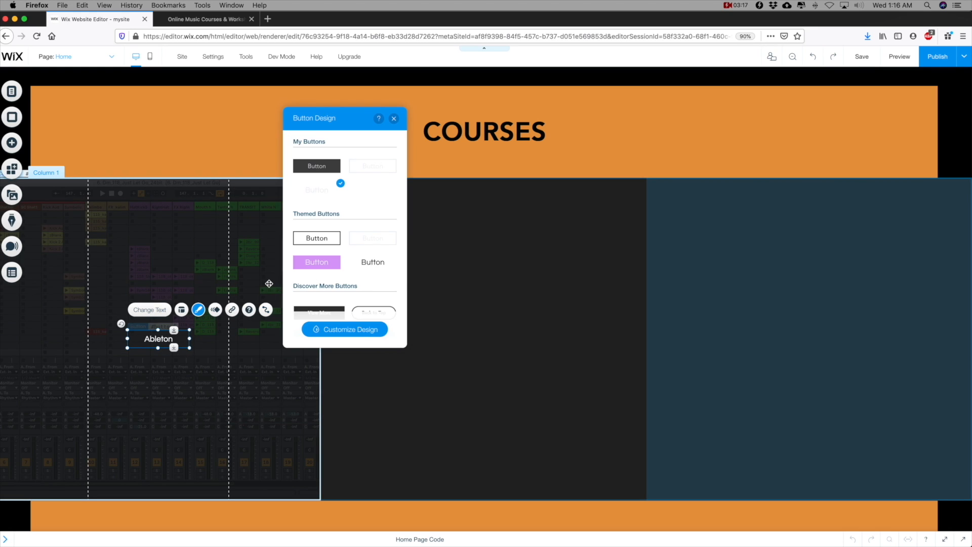
click(348, 329)
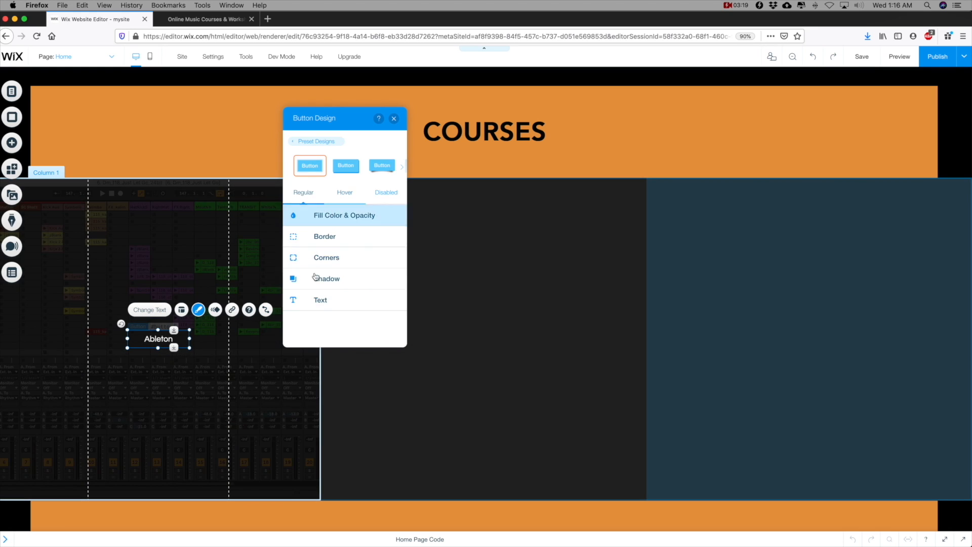
click(322, 300)
scroll(364, 274, down, 2)
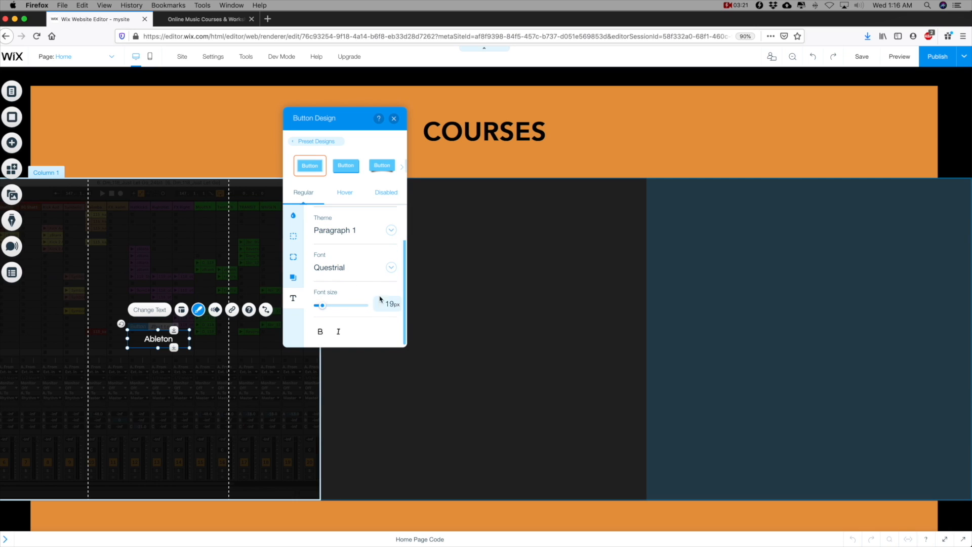
drag(319, 307, 325, 307)
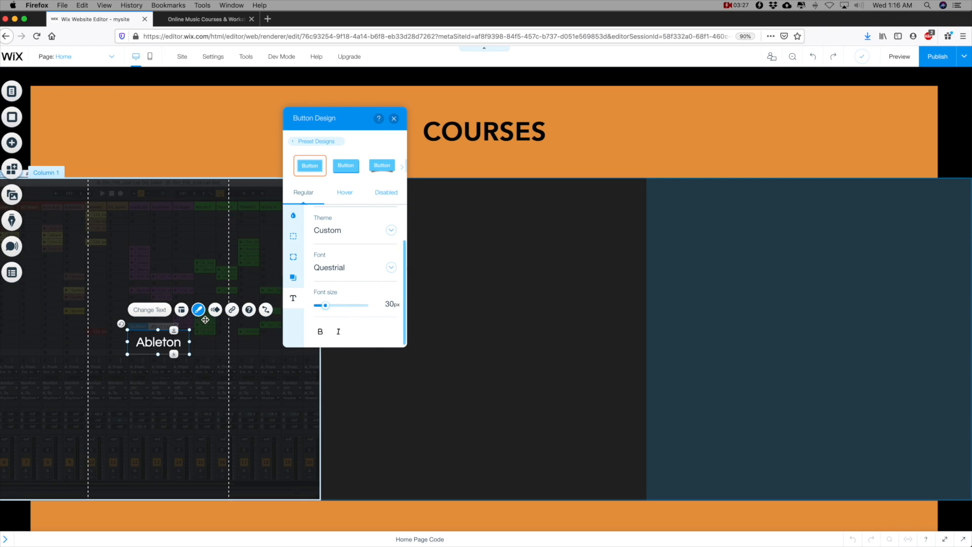
Step: Move the Ableton button slightly up so it sits centered in the first column
click(186, 347)
drag(186, 347, 159, 339)
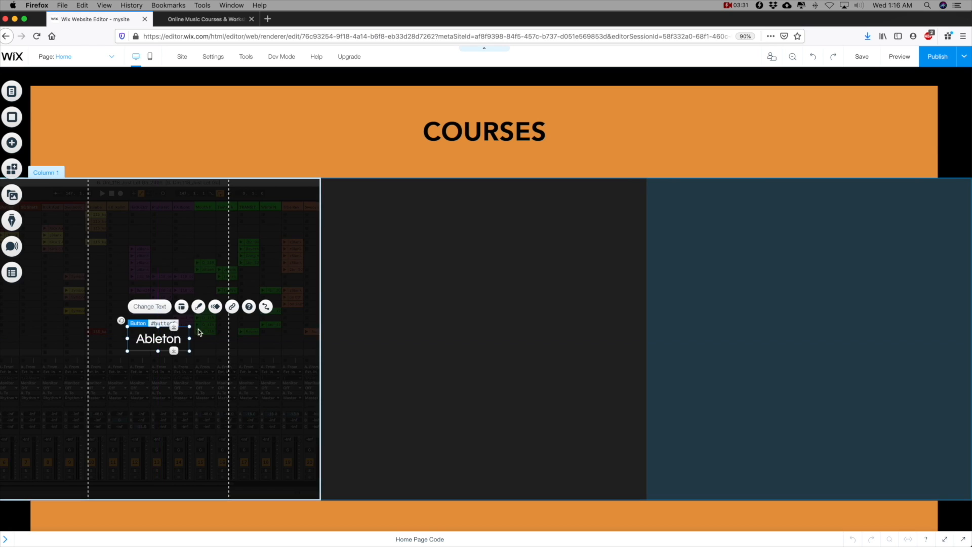
click(208, 351)
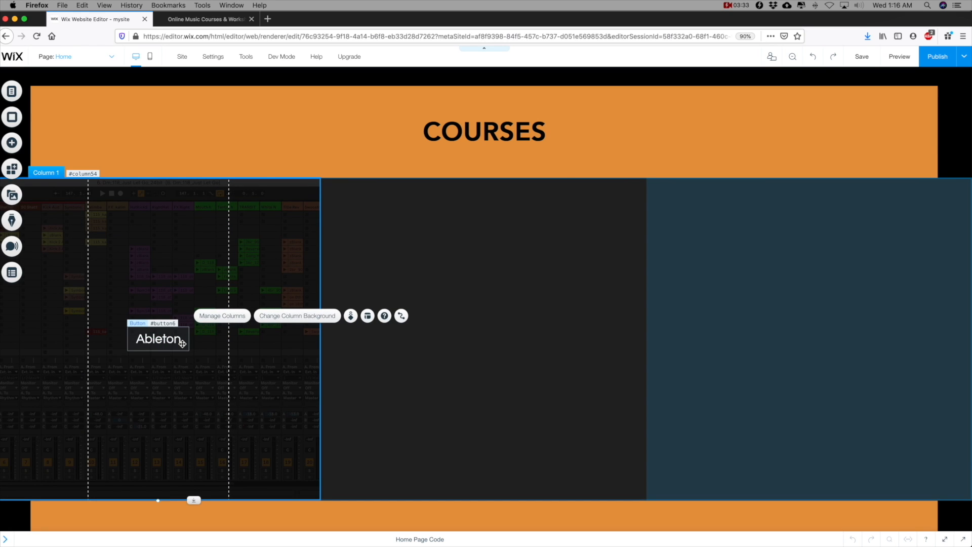
Step: Give the Ableton button a red background fill (#FF4040) at 75% opacity
click(147, 342)
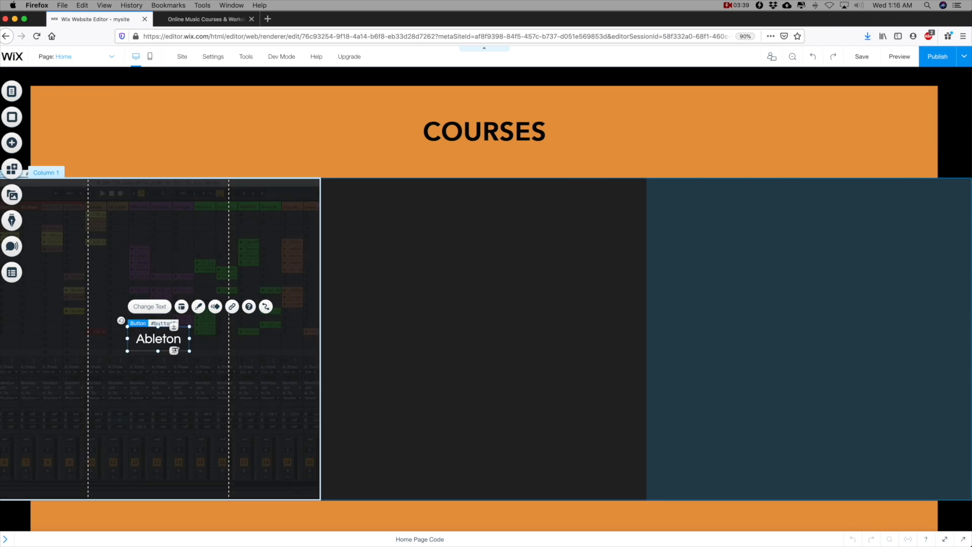
click(198, 306)
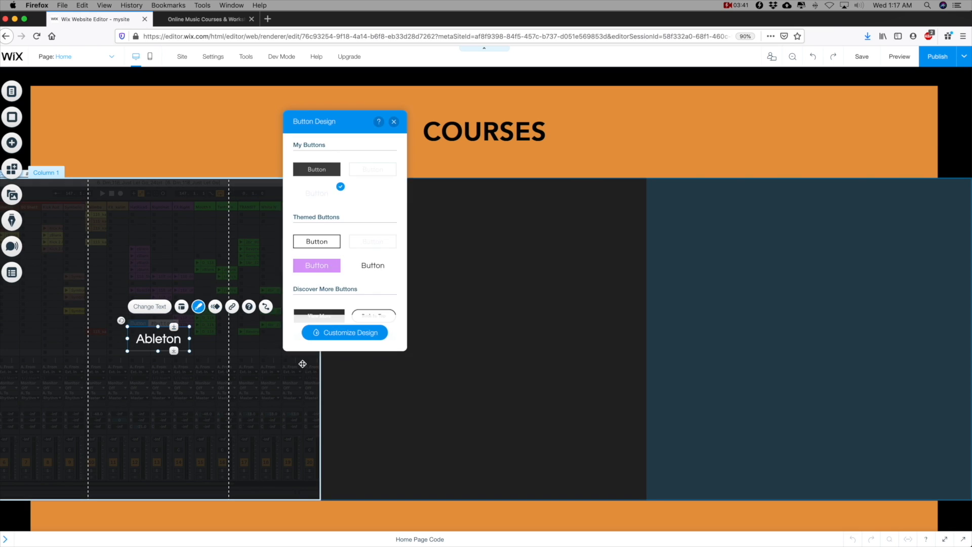
click(335, 334)
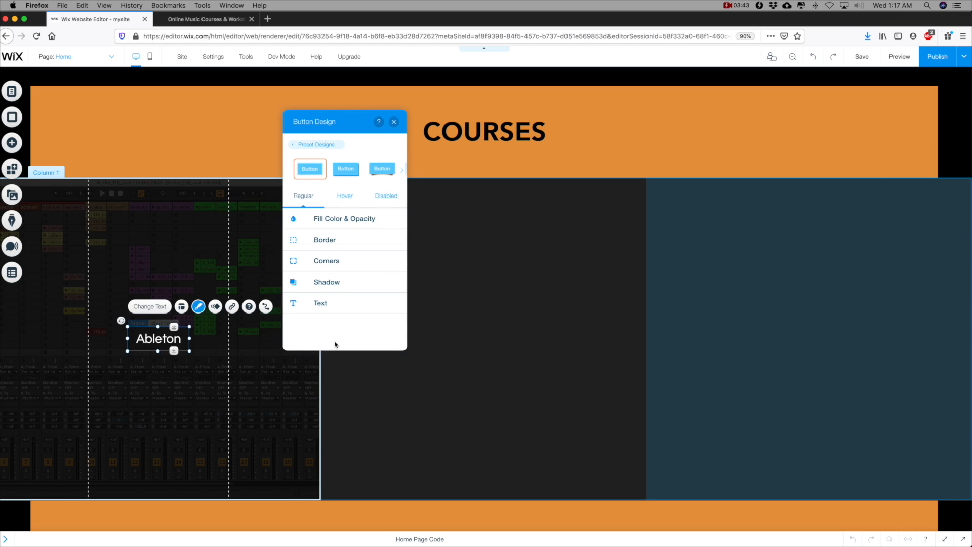
click(347, 222)
drag(317, 254, 344, 254)
click(390, 252)
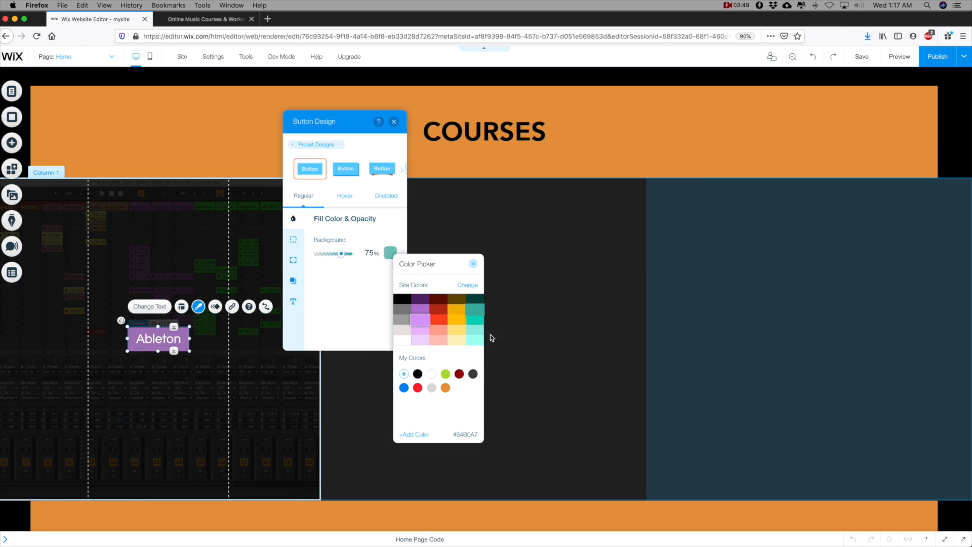
click(418, 387)
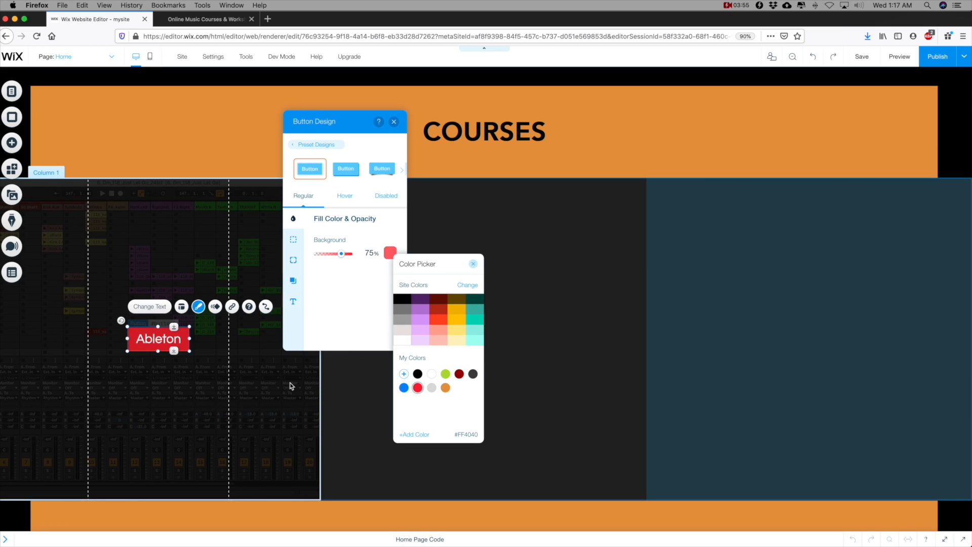
Step: Close the color picker and the Ableton button's design settings
click(290, 385)
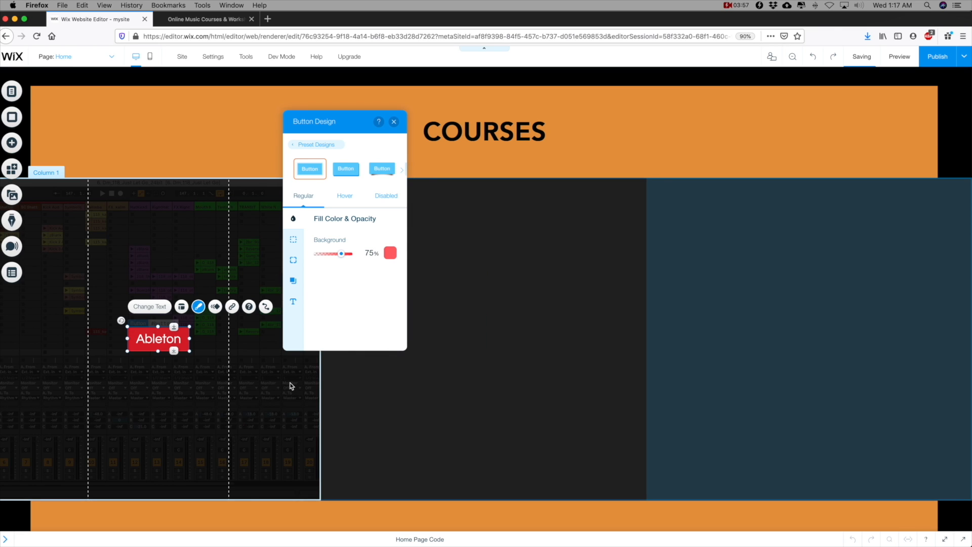
click(394, 121)
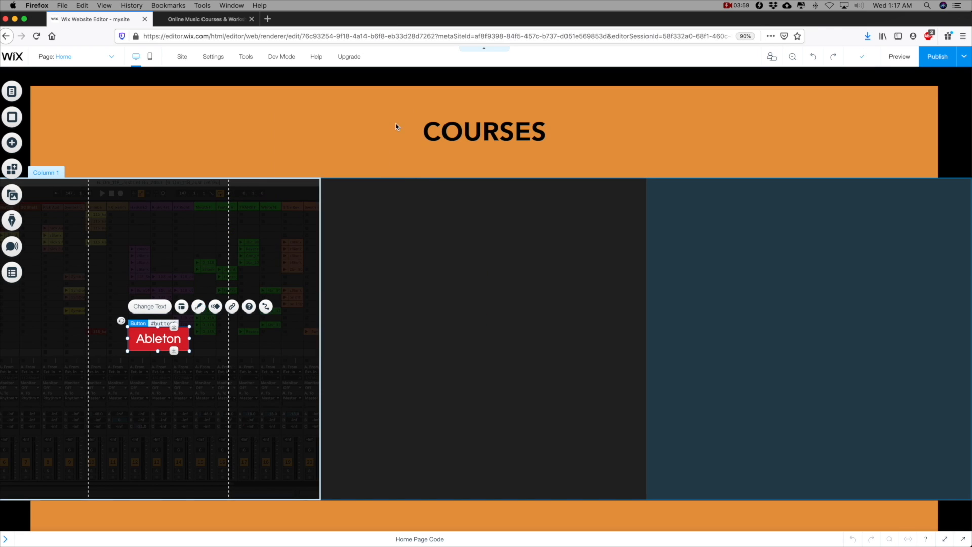
click(230, 248)
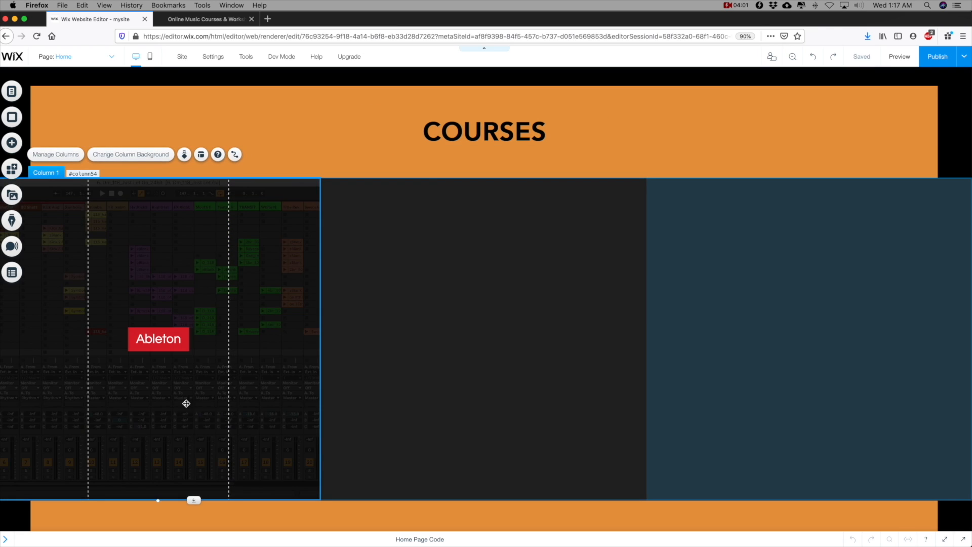
click(164, 345)
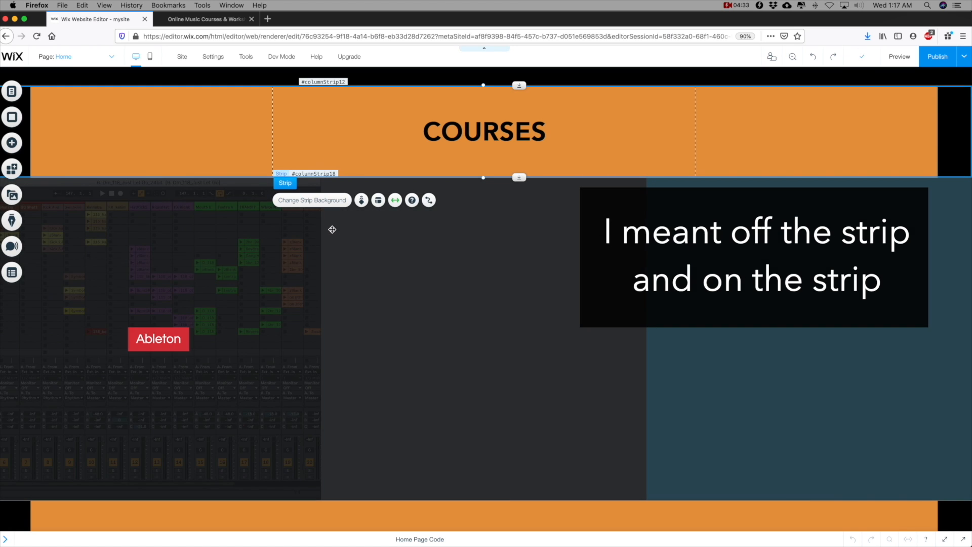
Step: Duplicate the Ableton column twice within the Courses strip
click(332, 229)
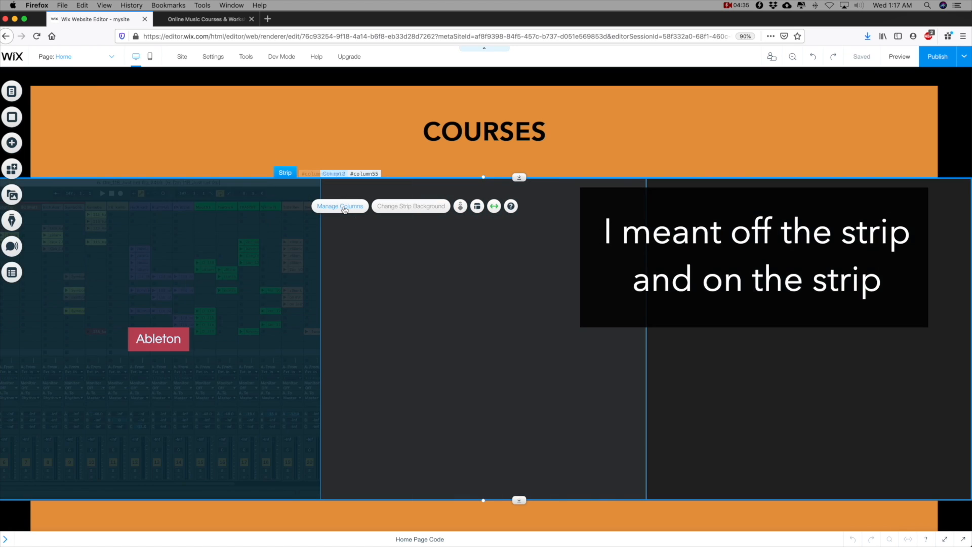
click(344, 208)
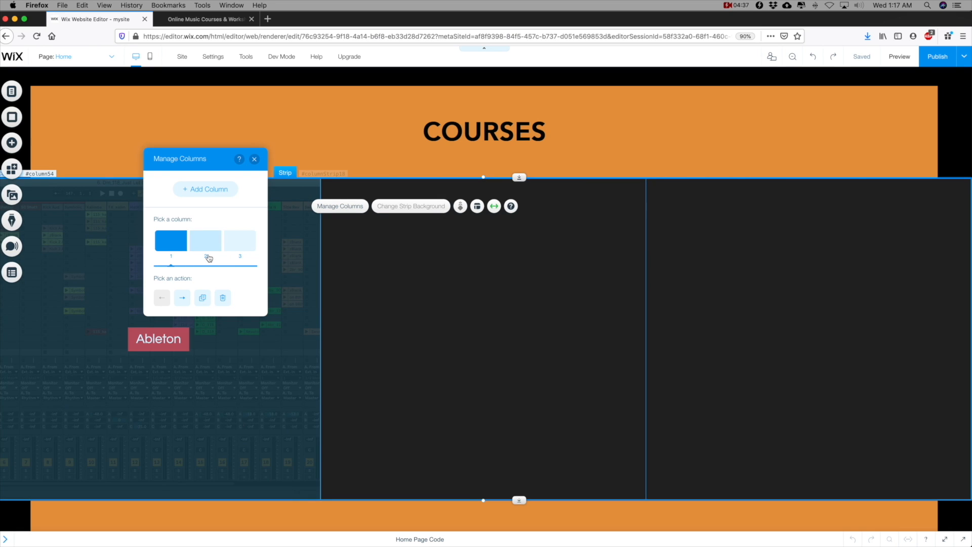
click(202, 300)
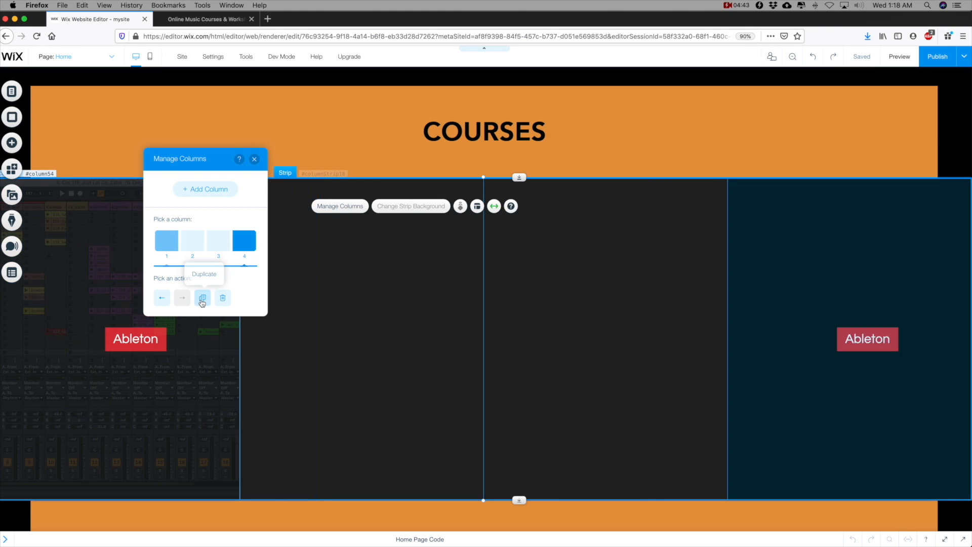
click(202, 299)
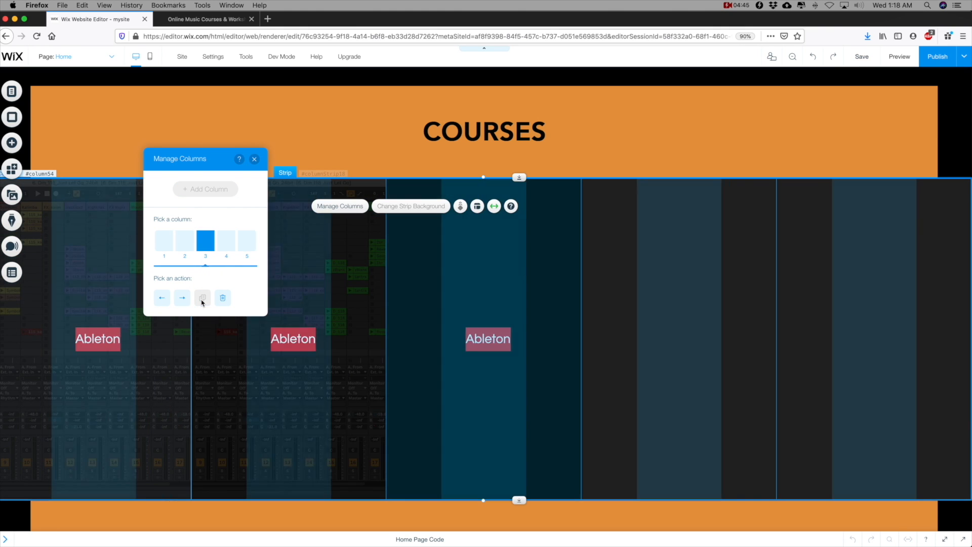
Step: Delete the two empty columns from the strip, keeping only the three Ableton columns
click(227, 246)
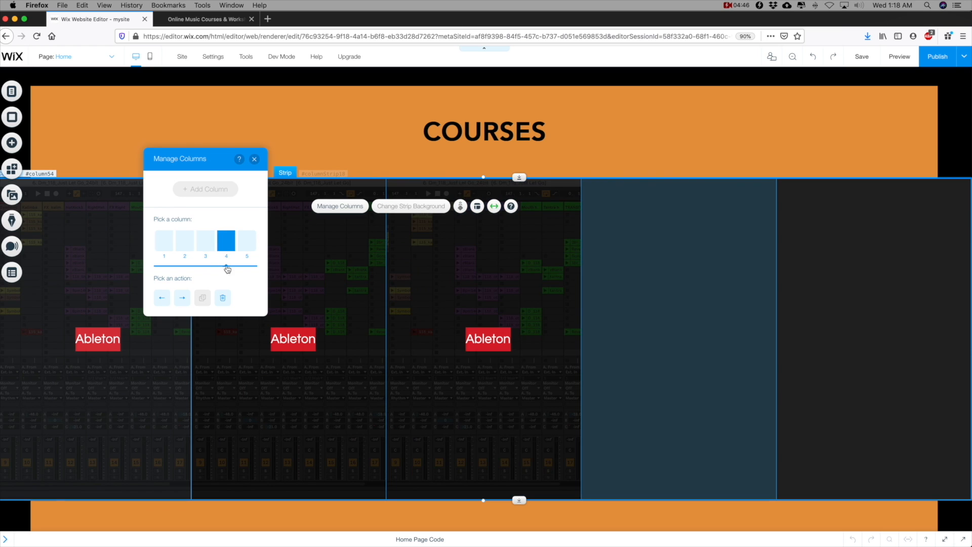
click(223, 298)
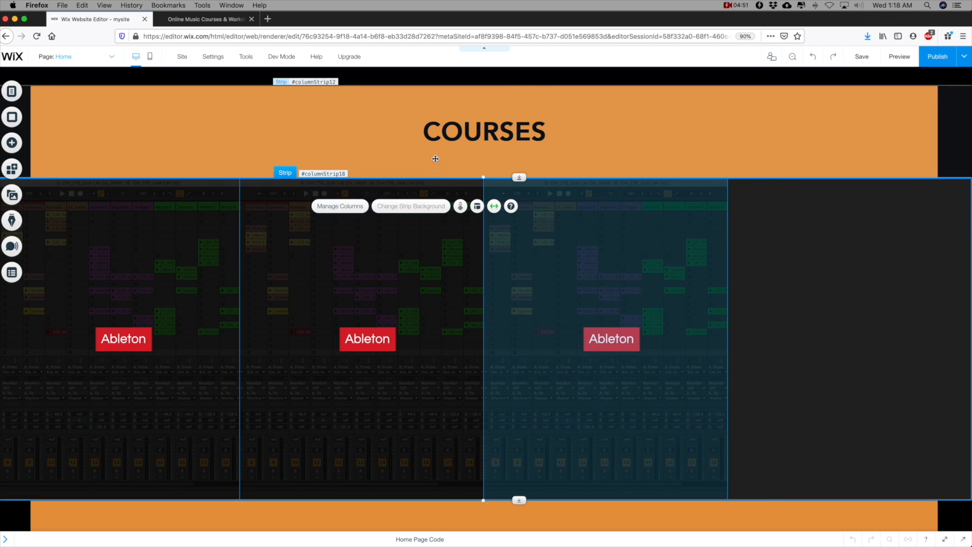
click(436, 159)
click(433, 250)
click(306, 156)
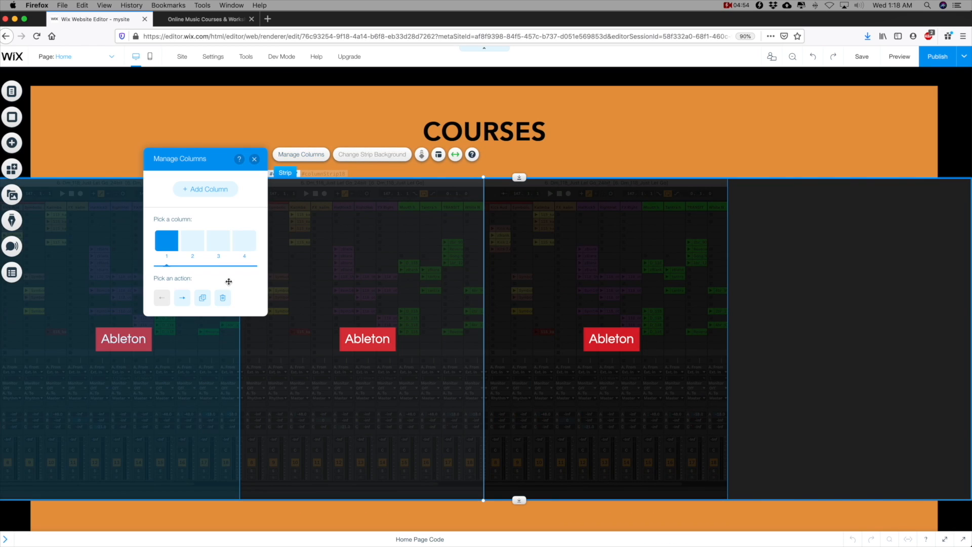
click(244, 241)
click(222, 297)
Step: Start choosing a background image for the second column and browse My Wix Account as the upload source
click(518, 274)
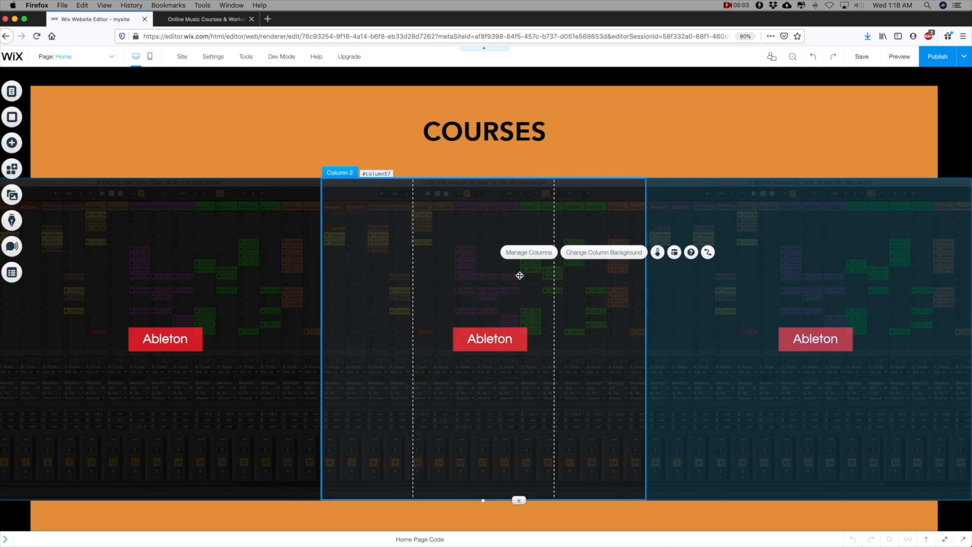
click(602, 256)
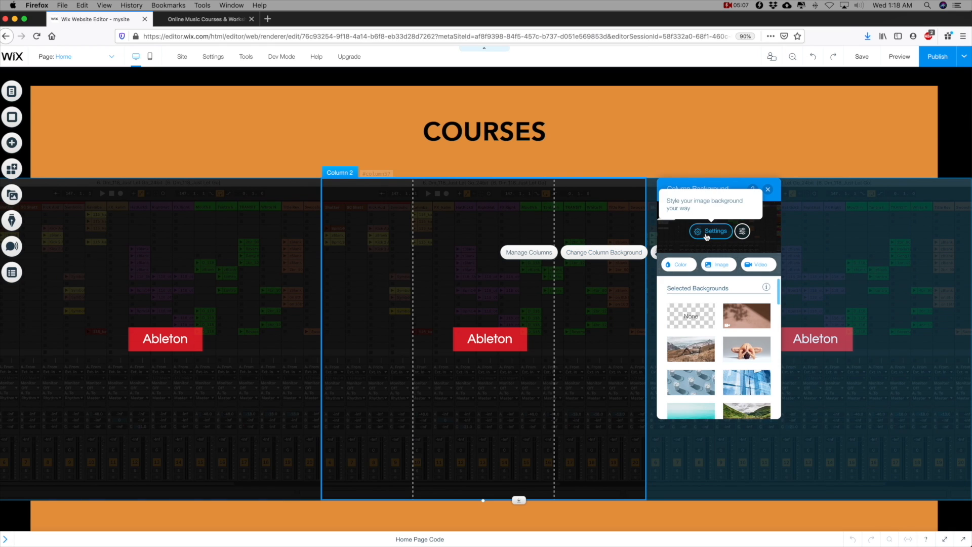
click(717, 264)
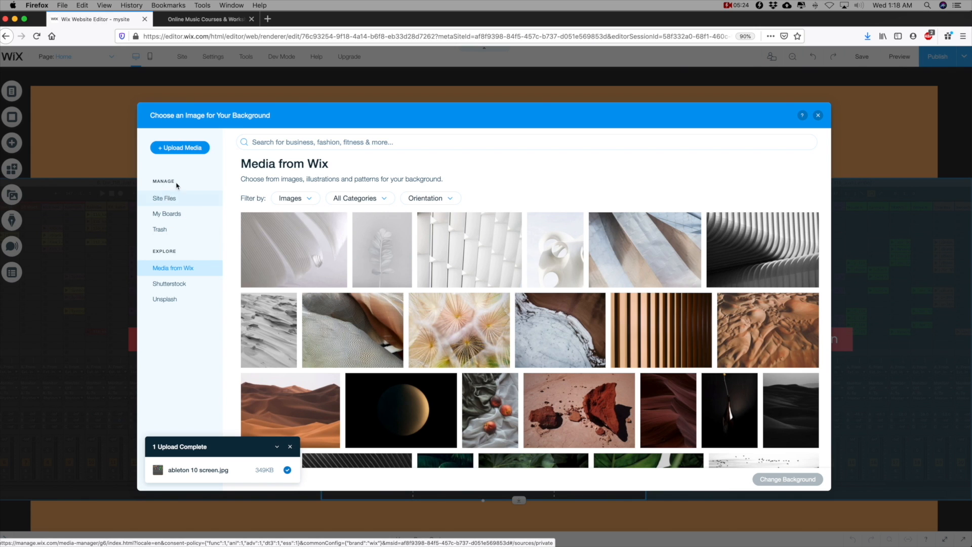
click(179, 147)
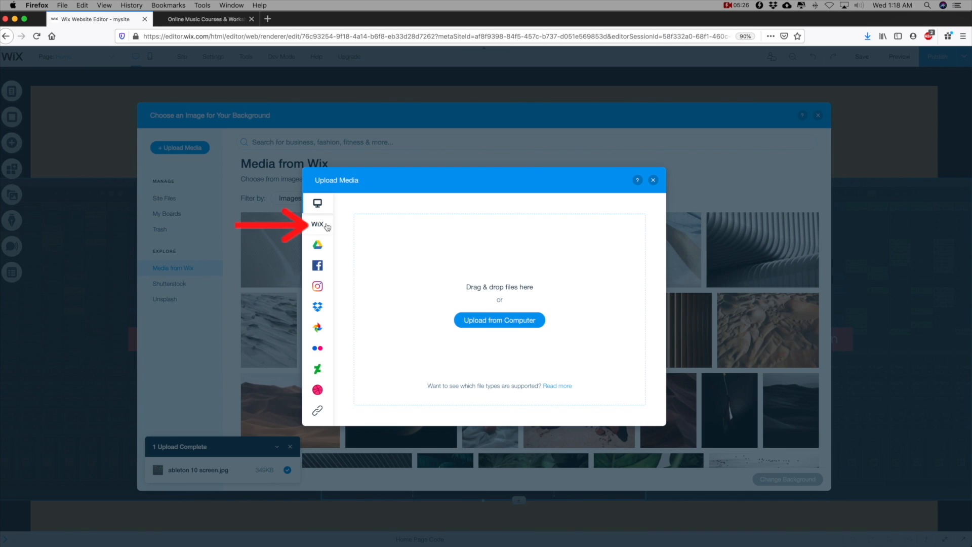
mouse_move(328, 227)
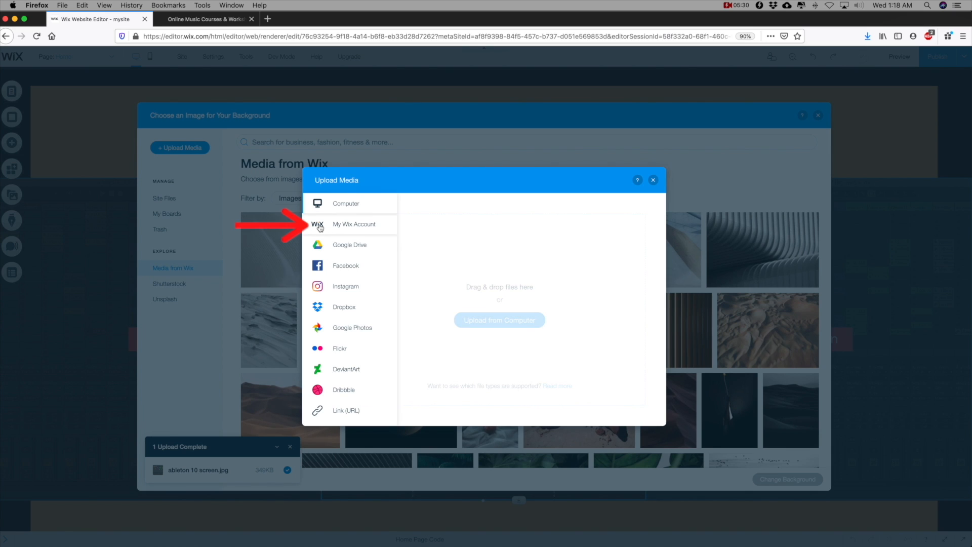
click(320, 226)
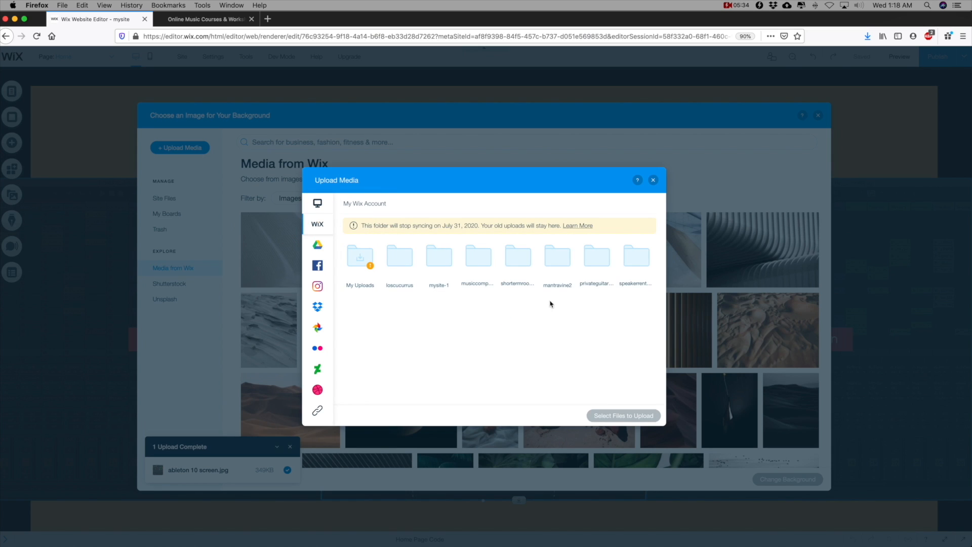
Step: Upload C1 Main (Copy).JPG from the guitar pics folder in privateguitarclass and apply it as the second column's background
click(603, 265)
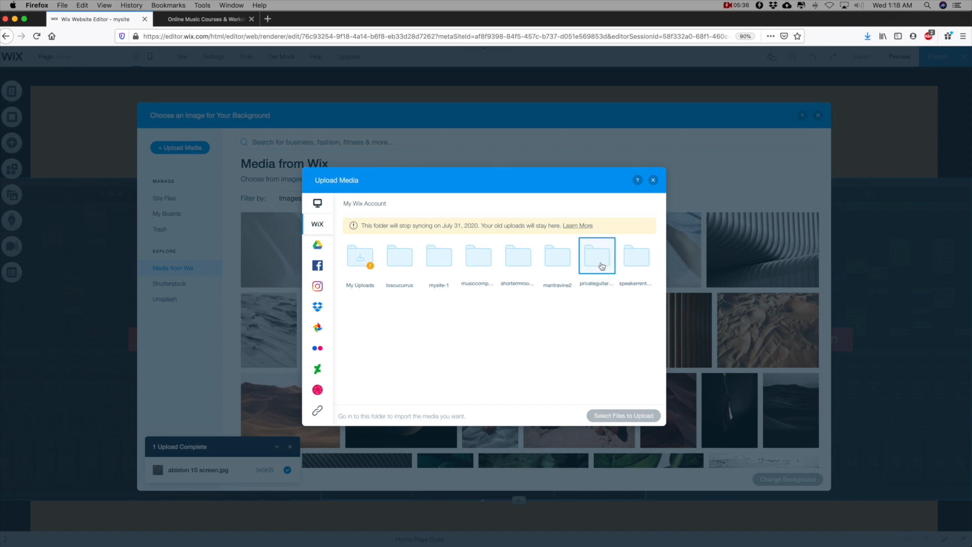
double_click(602, 266)
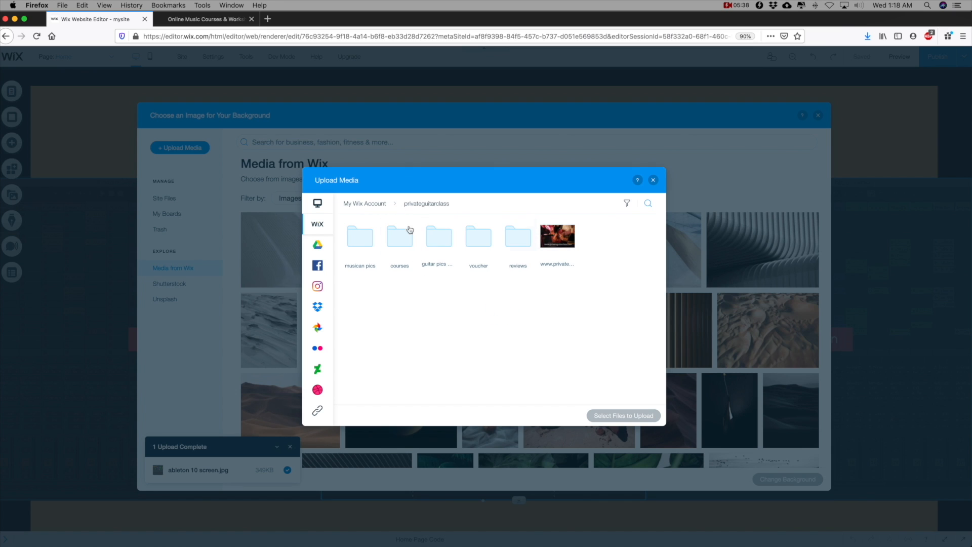
double_click(439, 250)
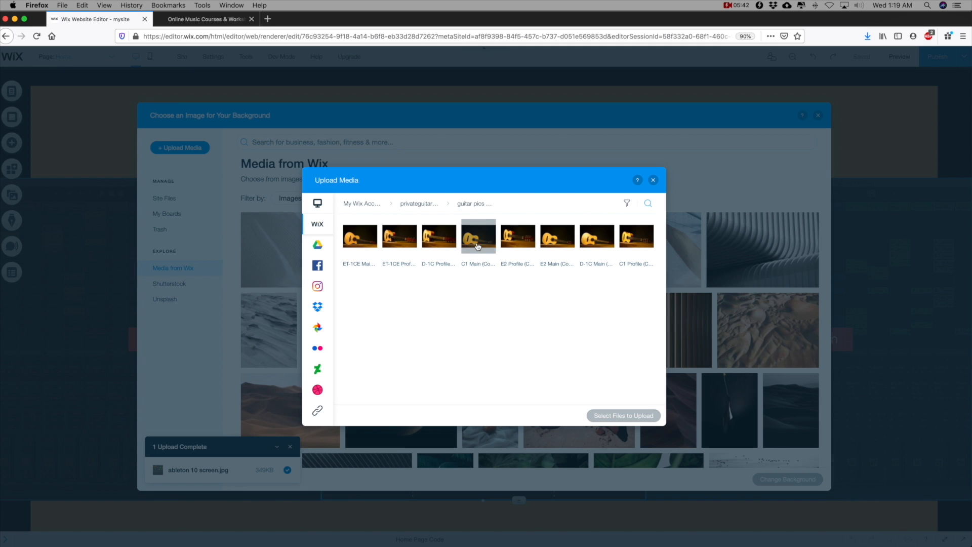
click(478, 243)
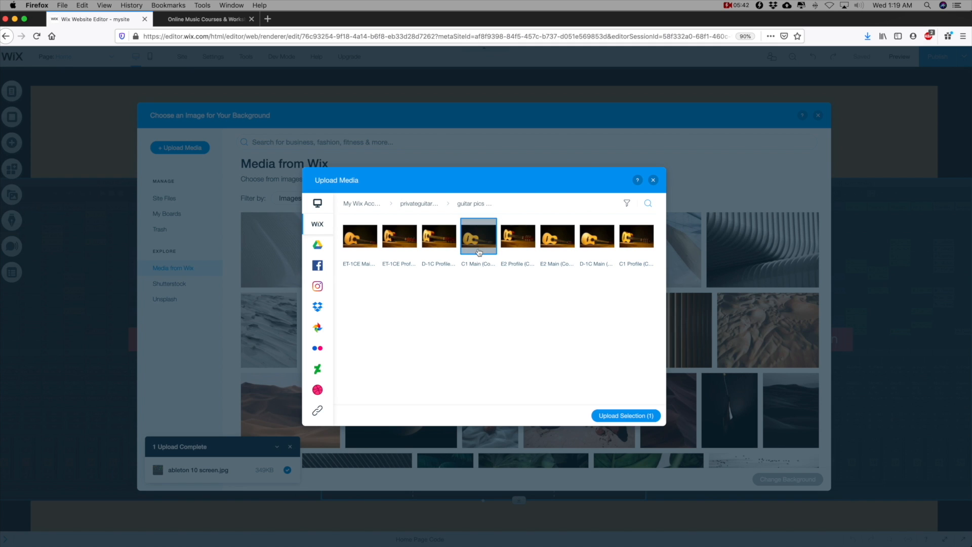
click(620, 415)
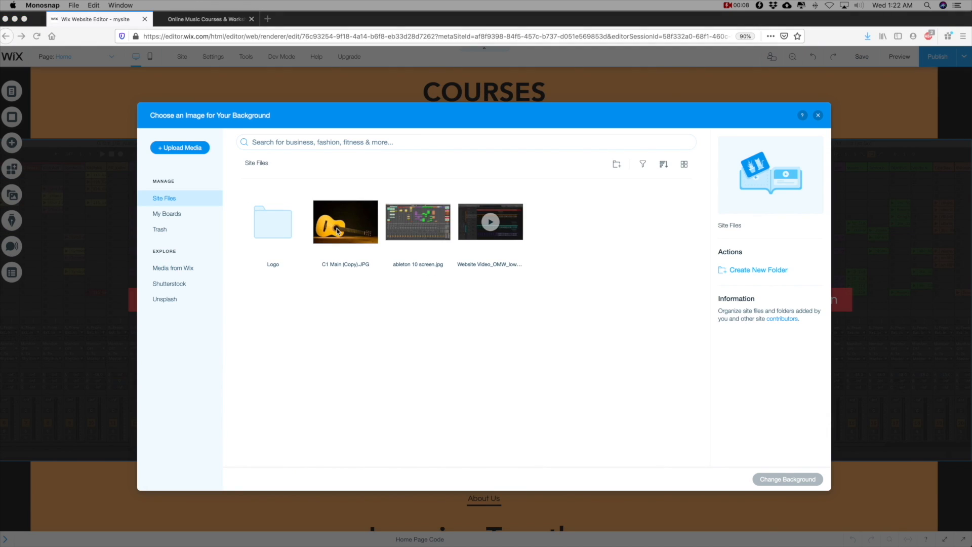
click(341, 232)
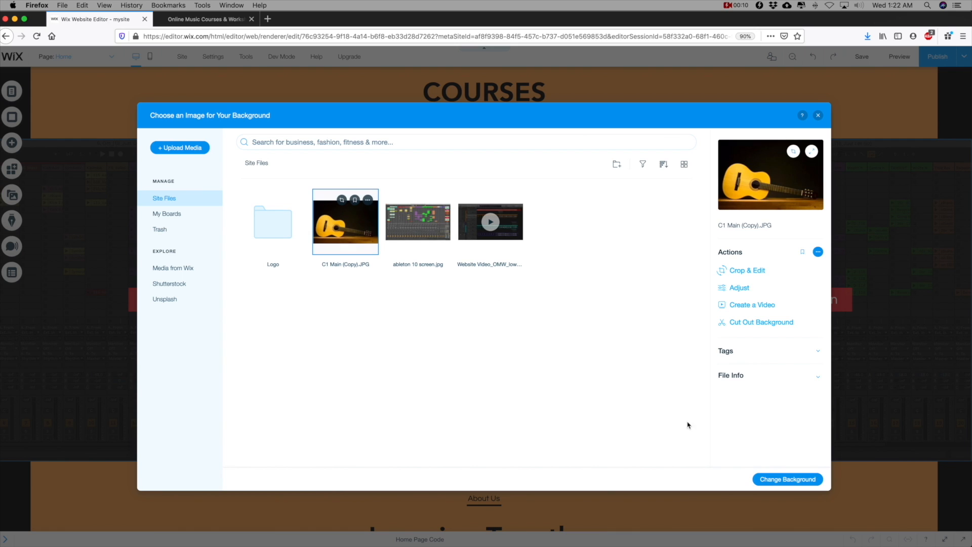
click(782, 478)
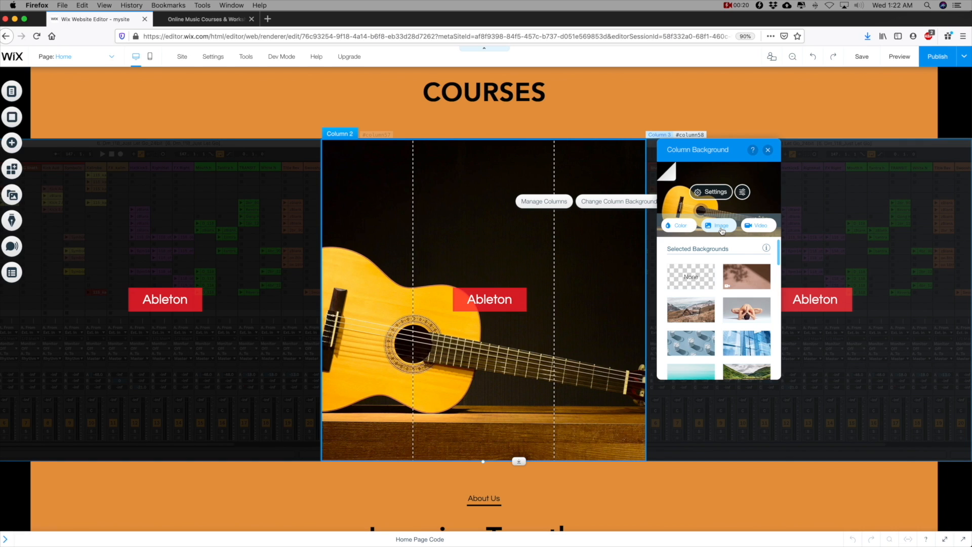
Step: Set the guitar background's image opacity to 20% in the second column
click(712, 191)
click(758, 209)
double_click(764, 209)
text(20)
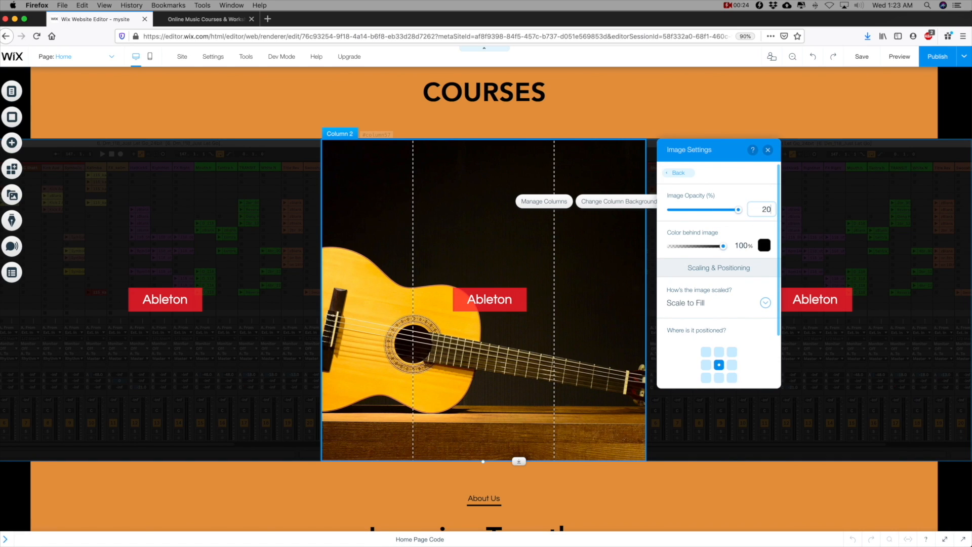
key(Return)
Step: Change the second column's button text to "Guitar"
click(495, 299)
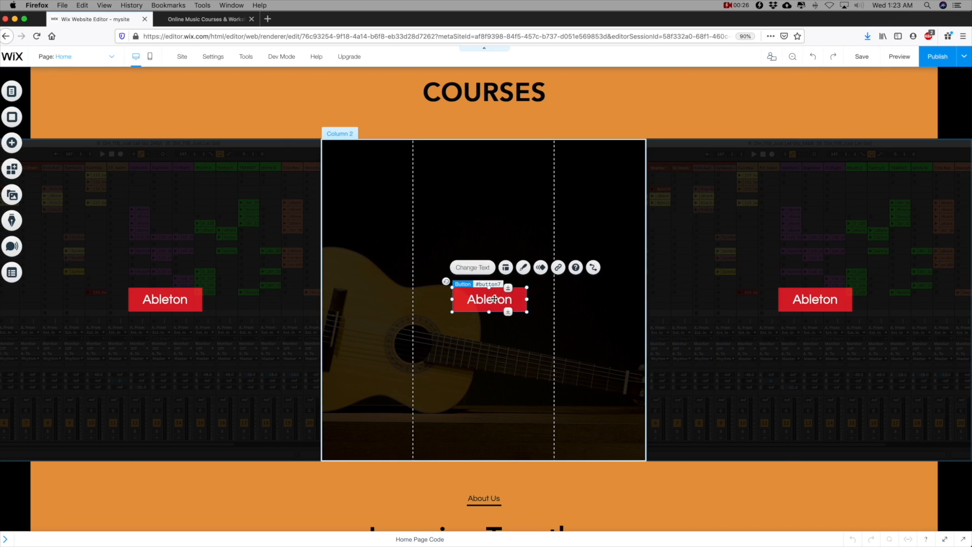
click(468, 269)
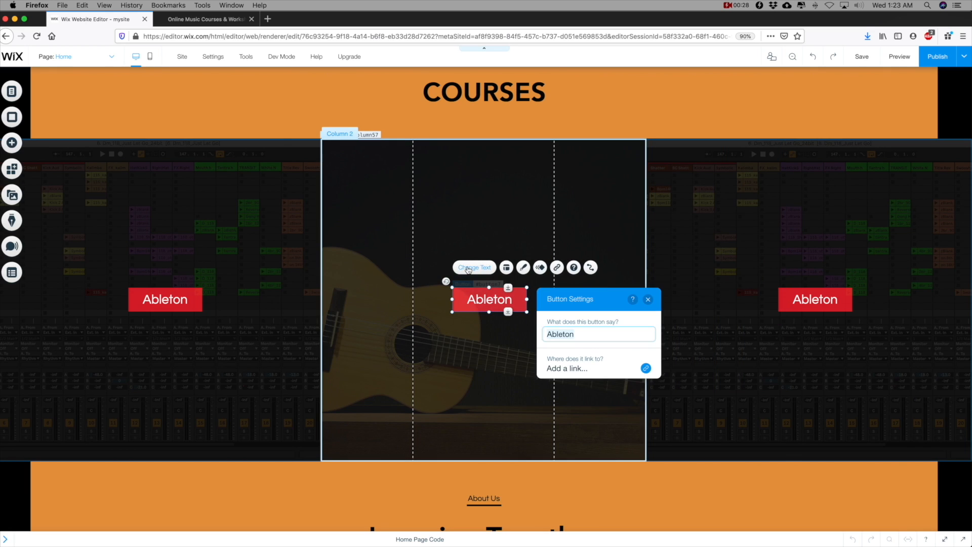
text(Guitar)
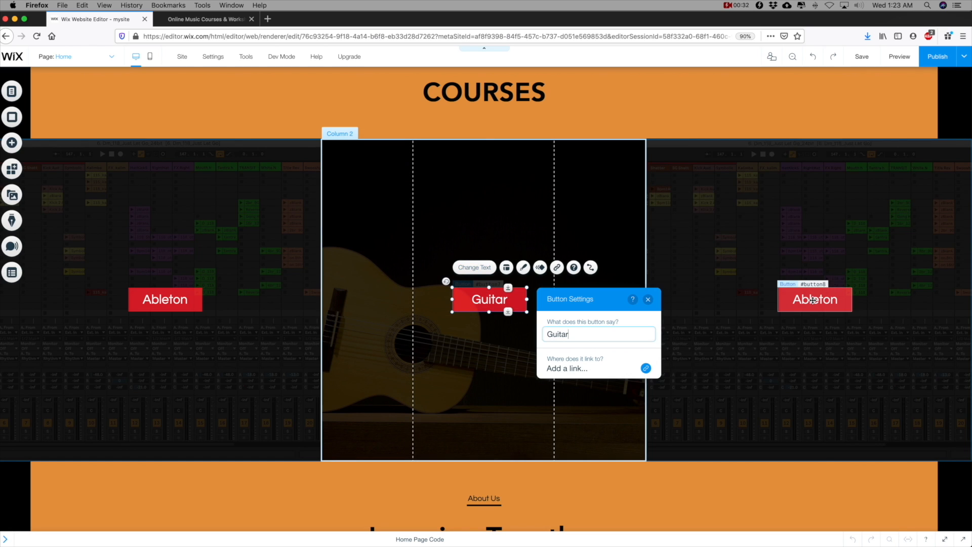
Step: Upload logic pro x screen.jpg from the computer and apply it as the third column's background
click(812, 223)
click(821, 204)
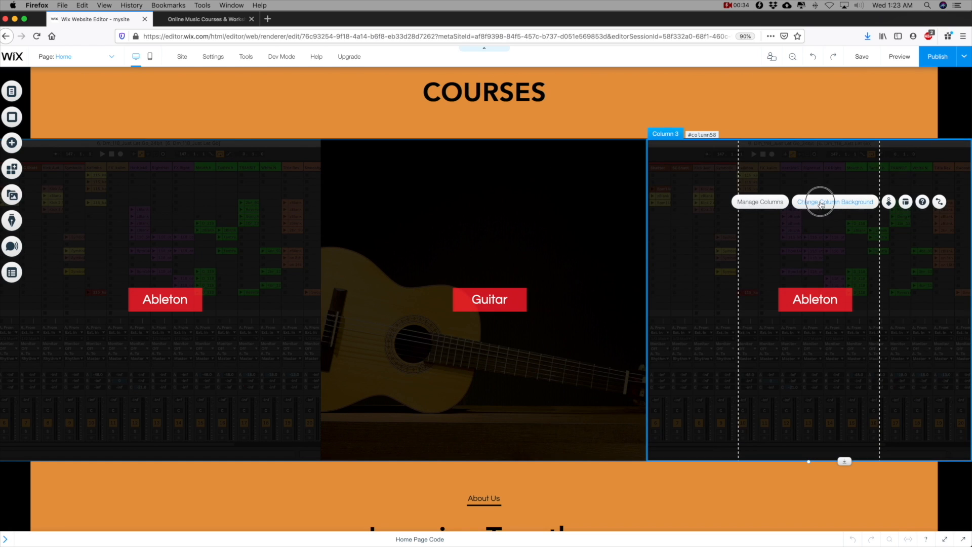
click(566, 227)
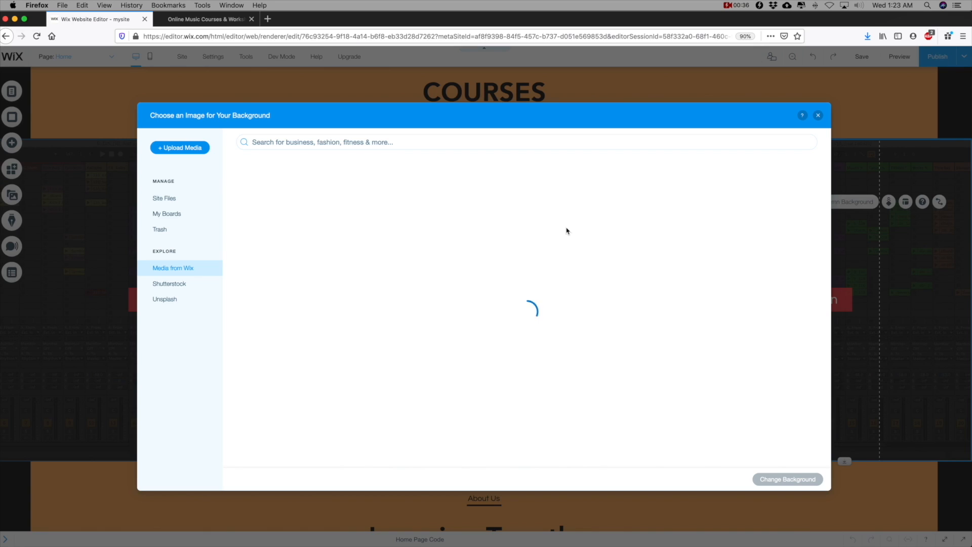
click(180, 147)
click(460, 315)
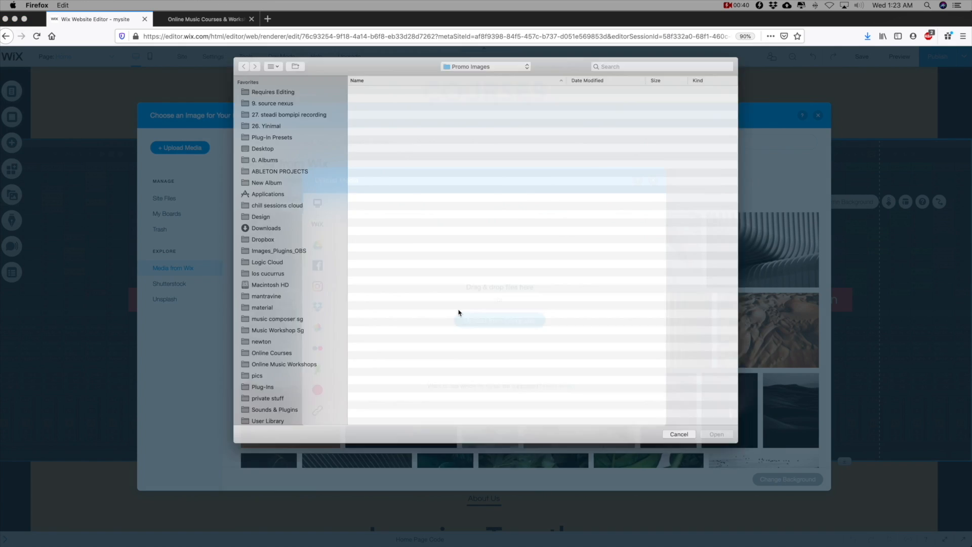
double_click(373, 151)
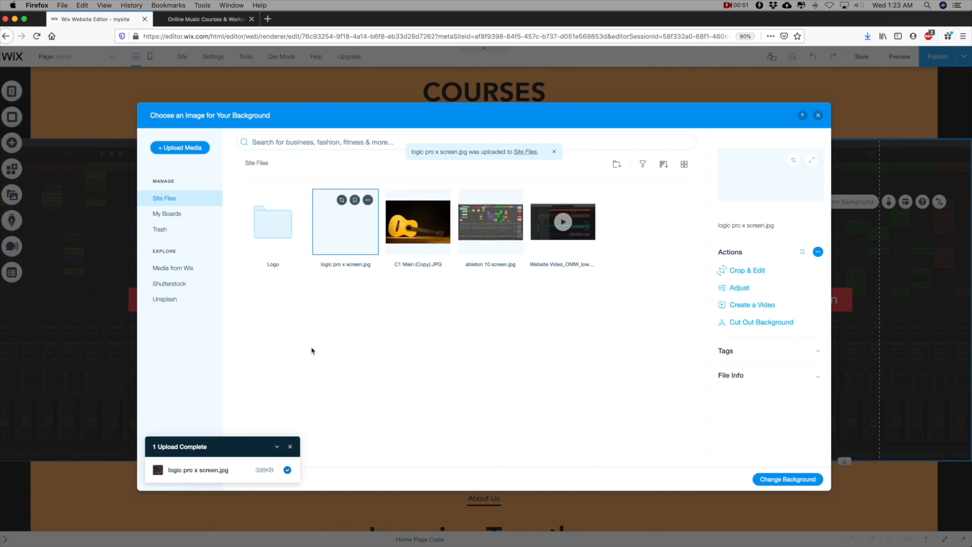
click(804, 479)
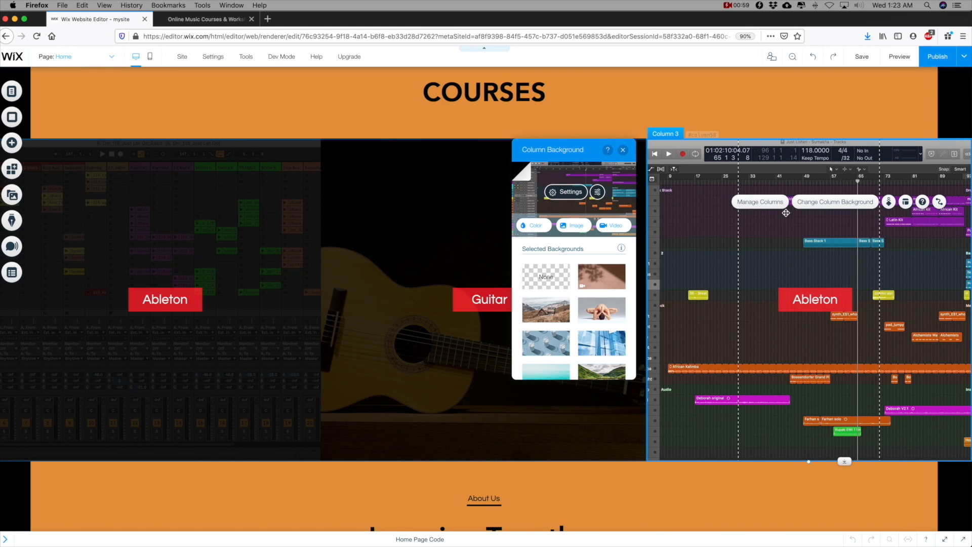
Step: Set the third column's background image opacity to 20%
click(566, 191)
click(622, 211)
text(20)
key(Return)
Step: Change the third column's button text to "Logic Pro X"
click(802, 301)
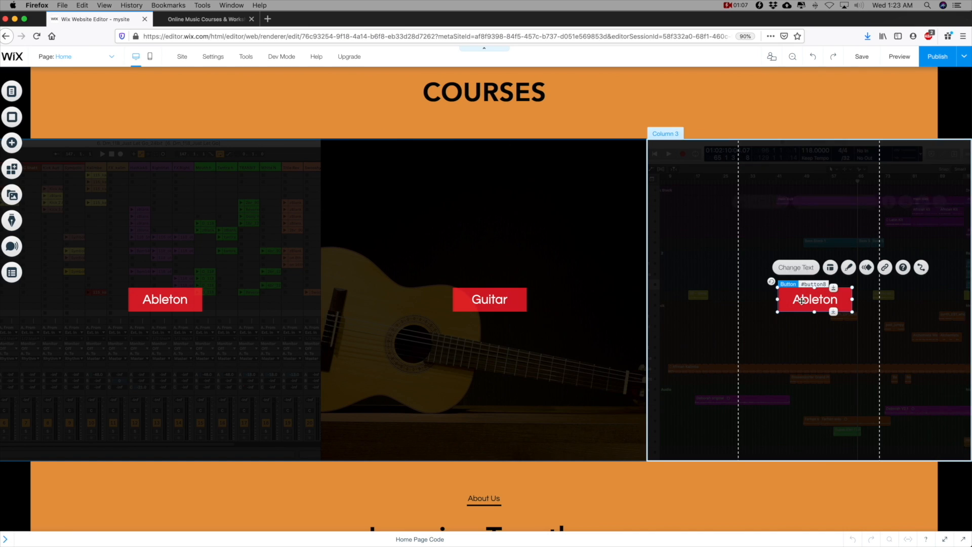
click(798, 267)
text(Logic Pro X)
click(799, 349)
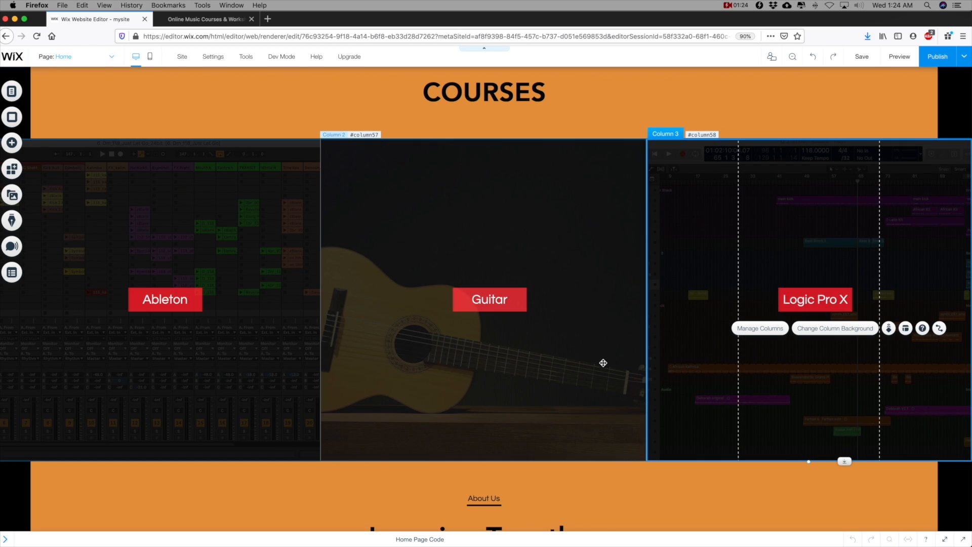
Step: Shorten the three course columns by raising the lower edge of the Guitar column
click(578, 370)
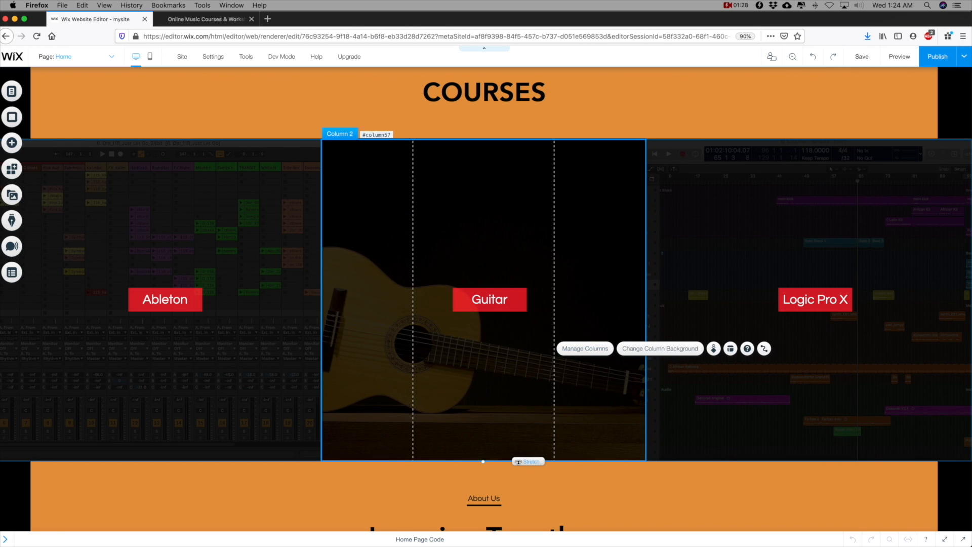
drag(519, 458, 519, 397)
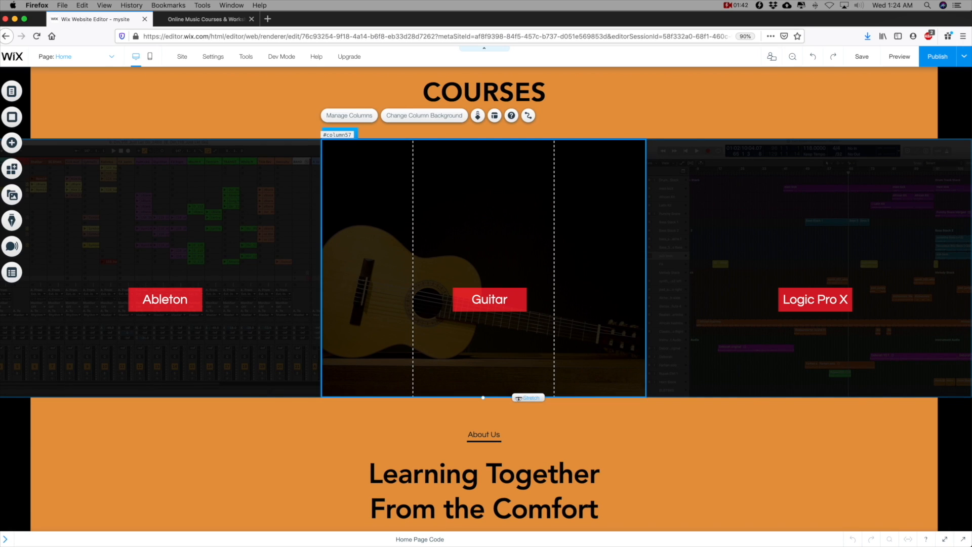
Step: Select the Ableton, Guitar and Logic Pro X buttons together and move them up to the vertical middle of the shortened columns
click(189, 297)
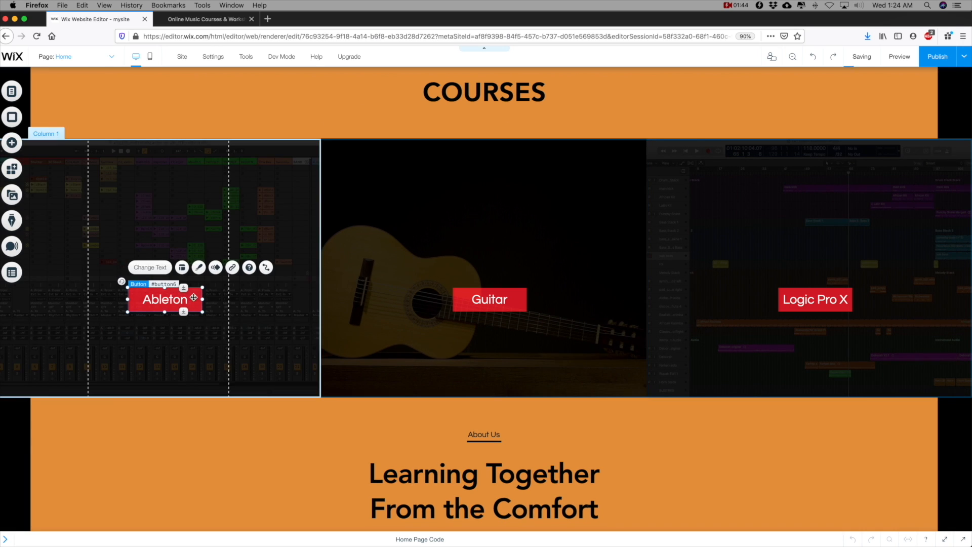
shift+click(486, 302)
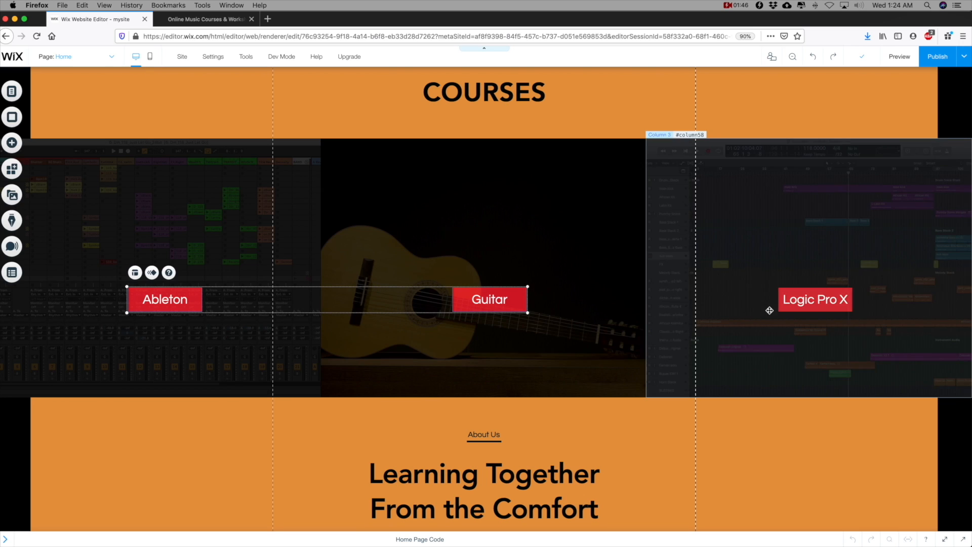
shift+click(791, 308)
drag(491, 300, 487, 269)
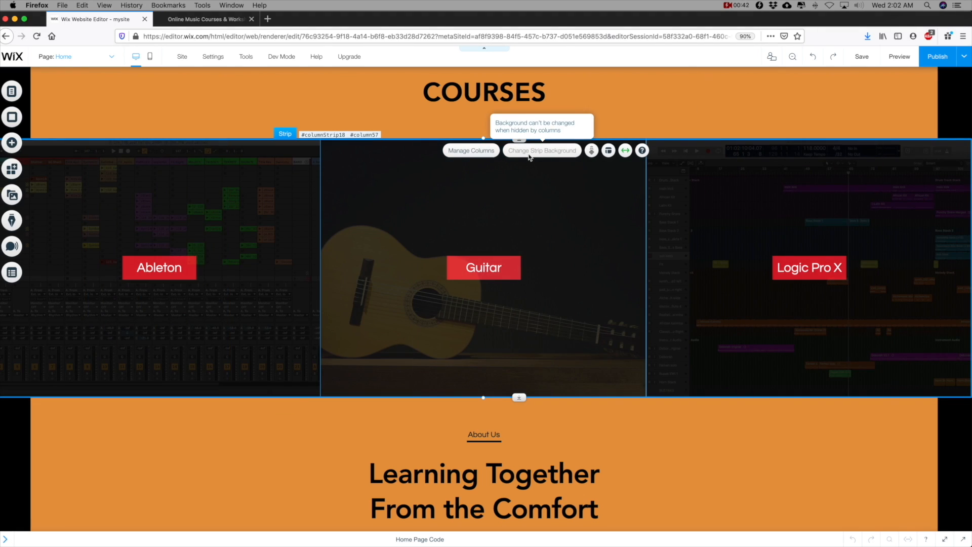
Step: Open the layout settings of the strip holding the three course columns
click(607, 151)
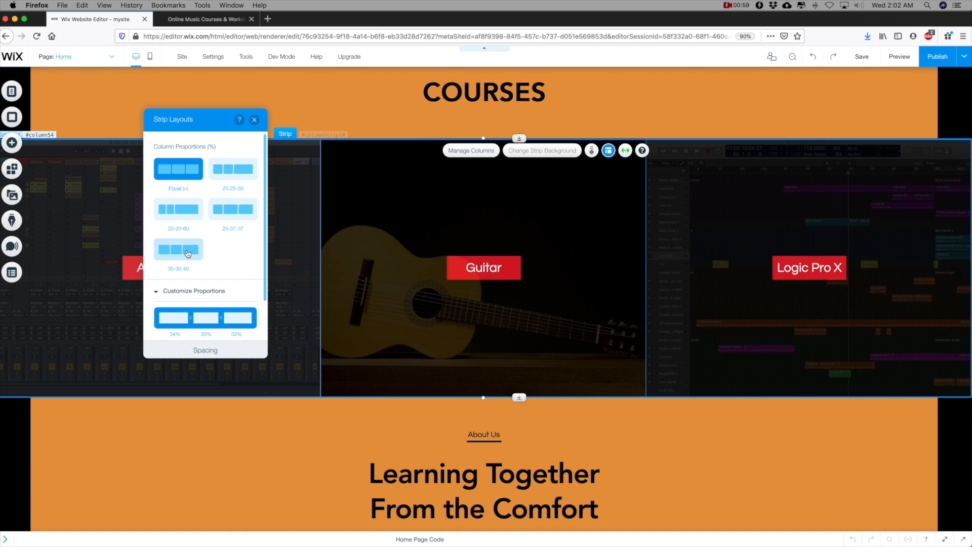
Step: Try the 20-20-60 column proportions on the strip and return to the equal layout
click(184, 219)
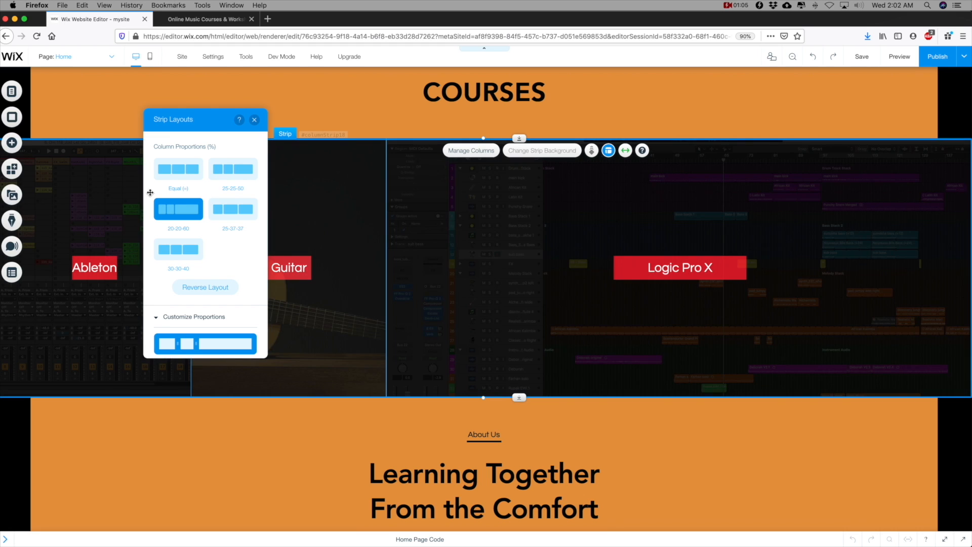
scroll(179, 180, down, 1)
click(180, 179)
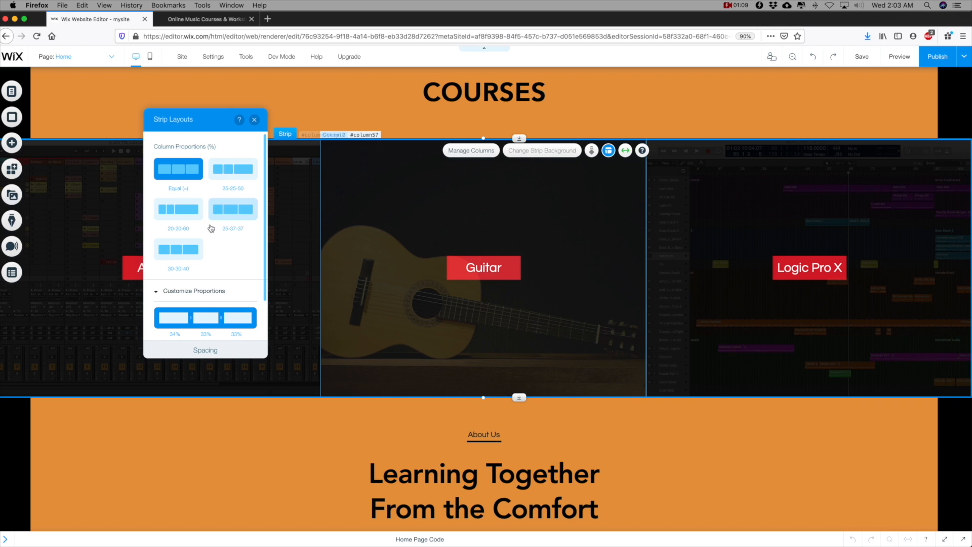
Step: Set the strip's column spacing to 37 px and its padding to 36 px, and leave the layout settings
scroll(211, 228, down, 3)
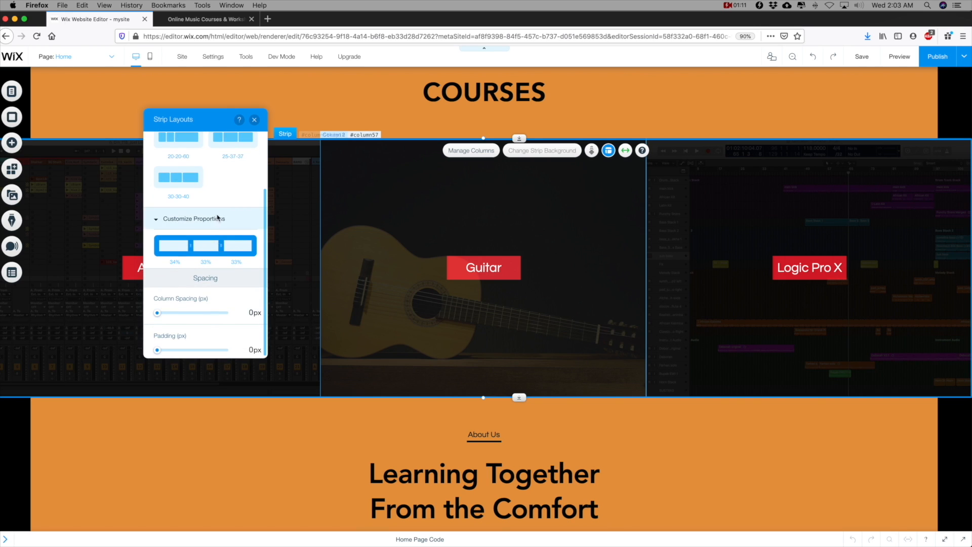
drag(157, 313, 184, 317)
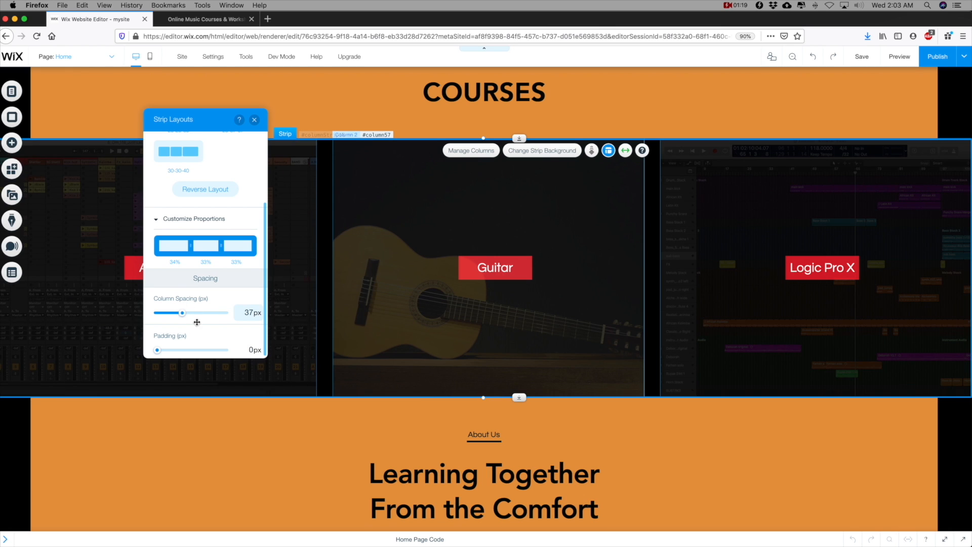
drag(158, 353, 188, 349)
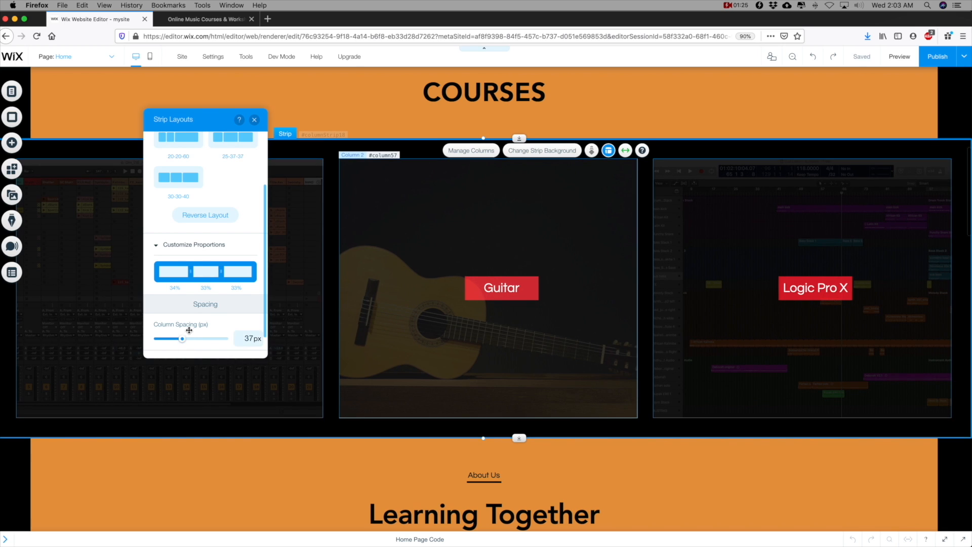
scroll(189, 329, down, 1)
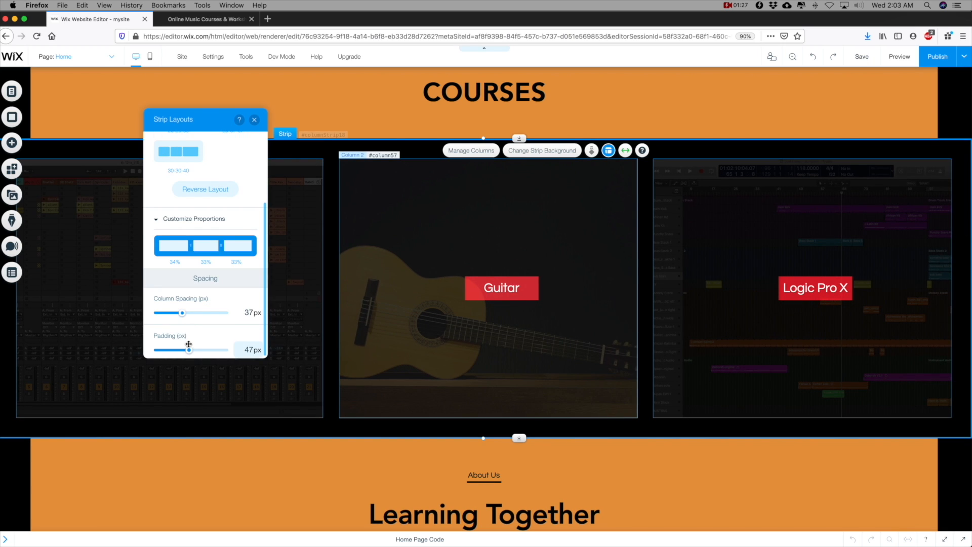
drag(187, 352, 182, 352)
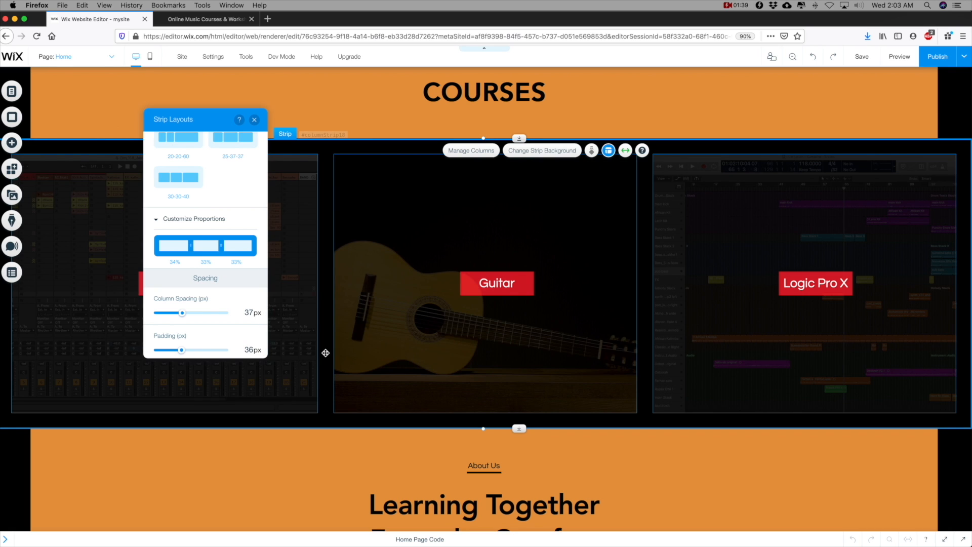
click(325, 353)
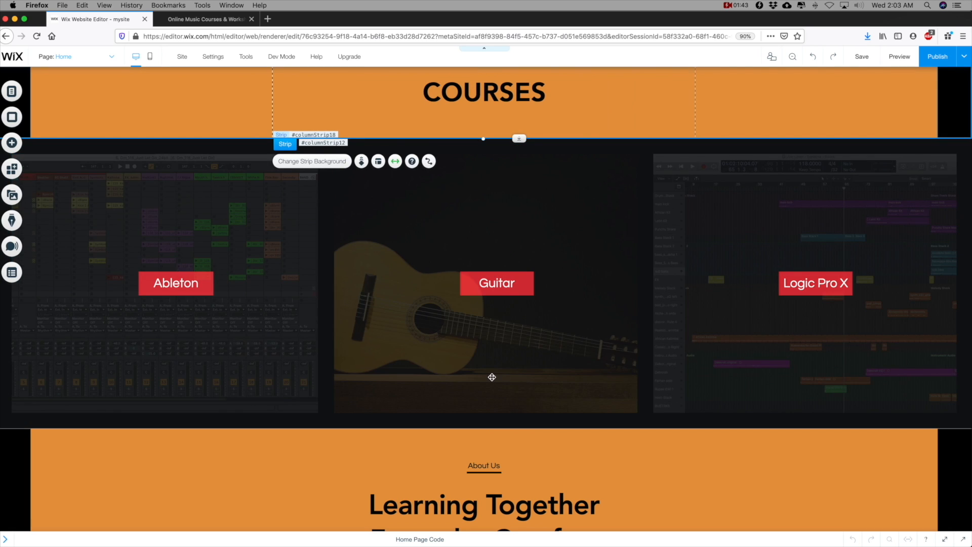
Step: Move the Ableton, Guitar and Logic Pro X buttons left one by one to center each horizontally in its column
click(176, 284)
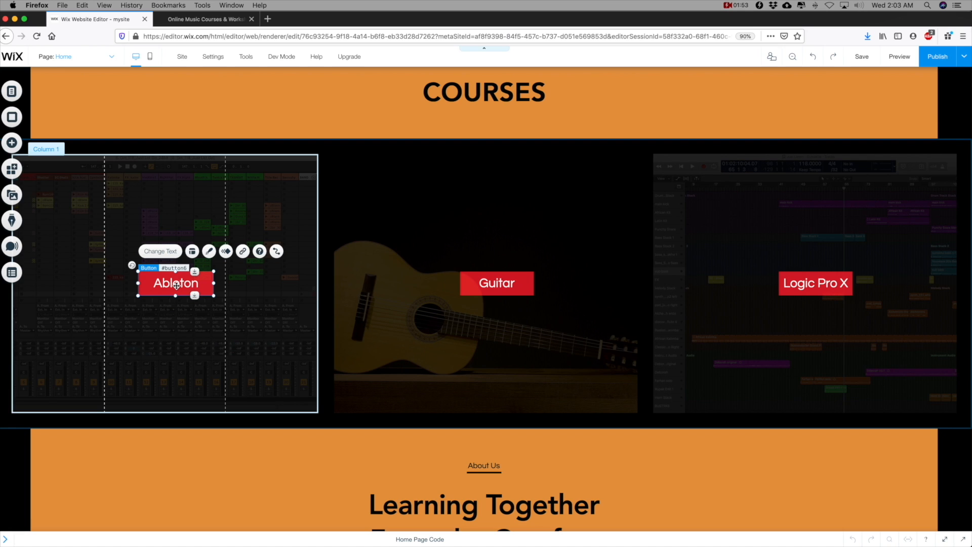
drag(176, 285, 167, 285)
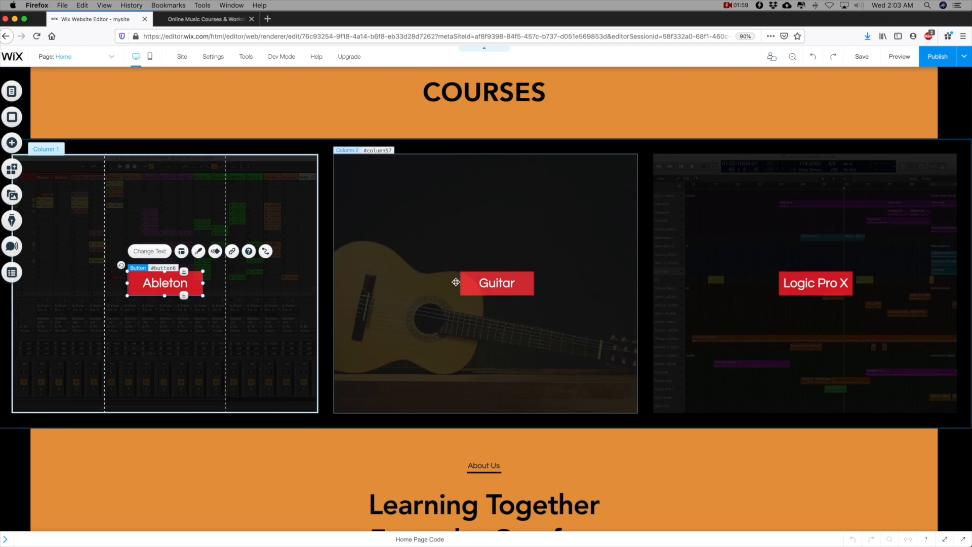
click(486, 284)
drag(486, 284, 477, 284)
drag(798, 284, 789, 285)
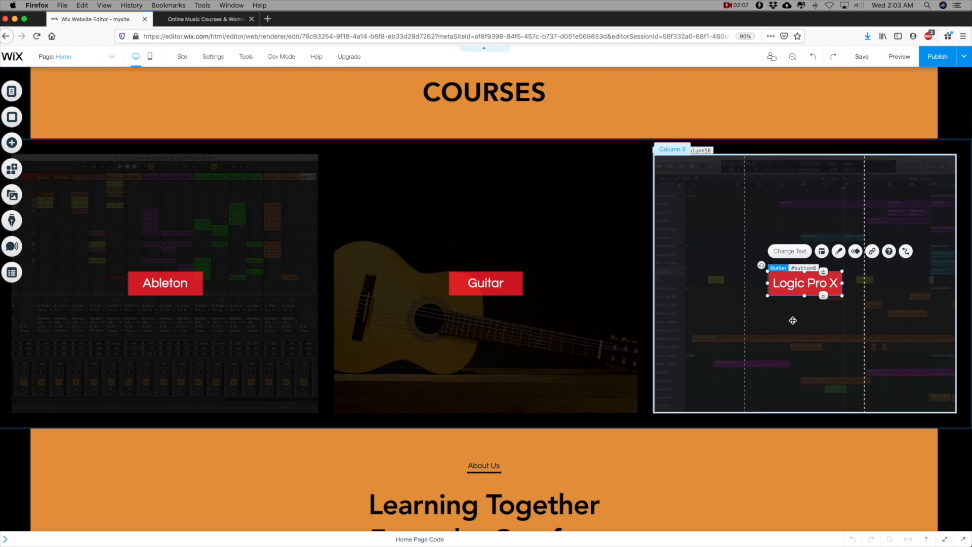
click(792, 321)
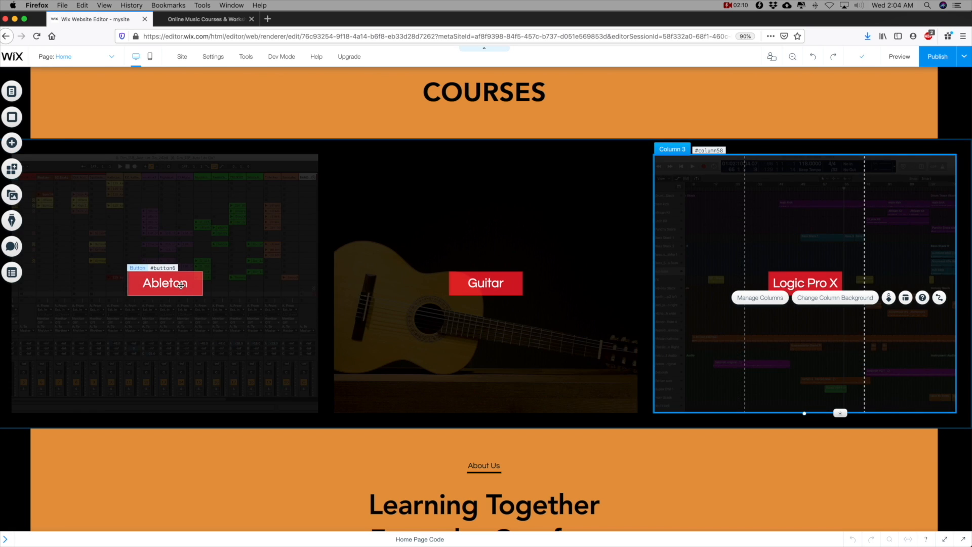
Step: Select all three course buttons together, shift them very slightly left as a group, and deselect them
click(182, 286)
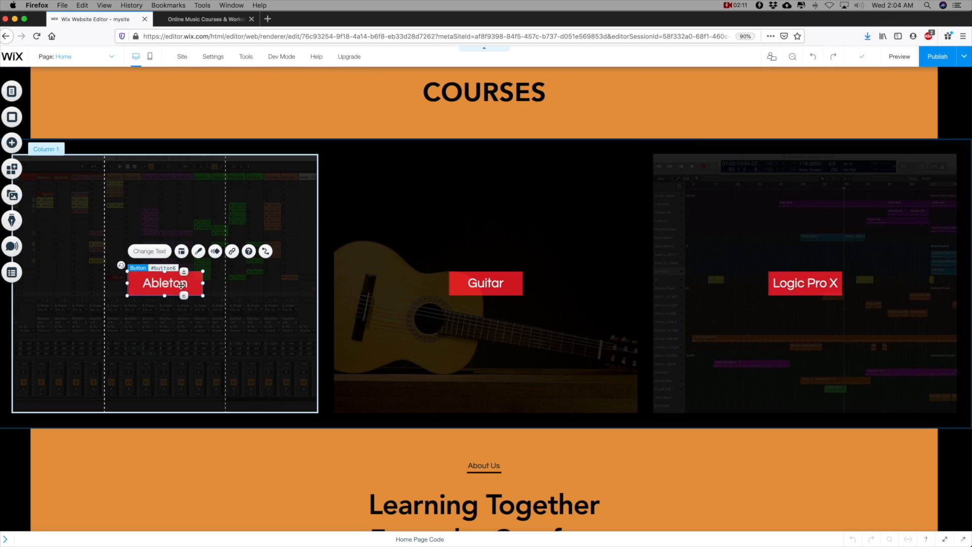
shift+click(489, 285)
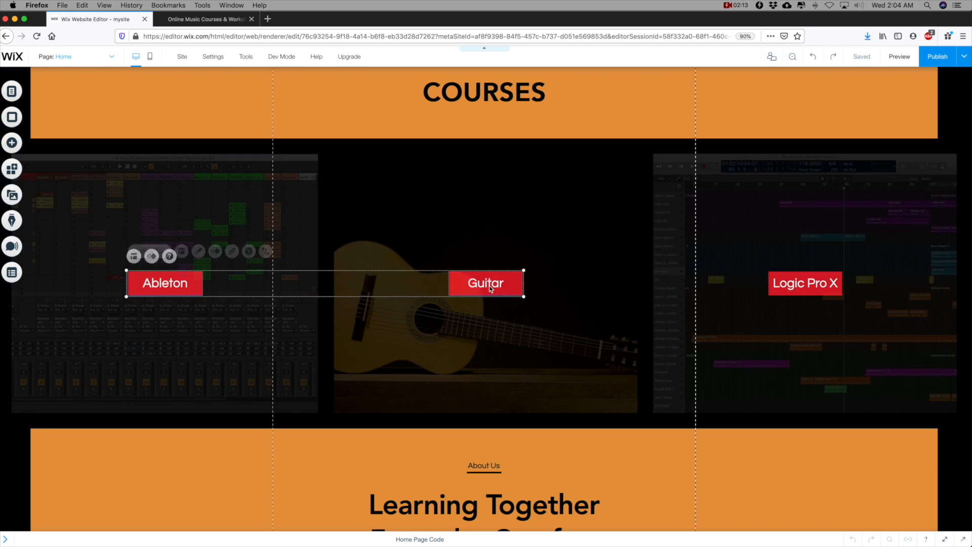
shift+click(804, 285)
drag(804, 285, 804, 285)
click(803, 248)
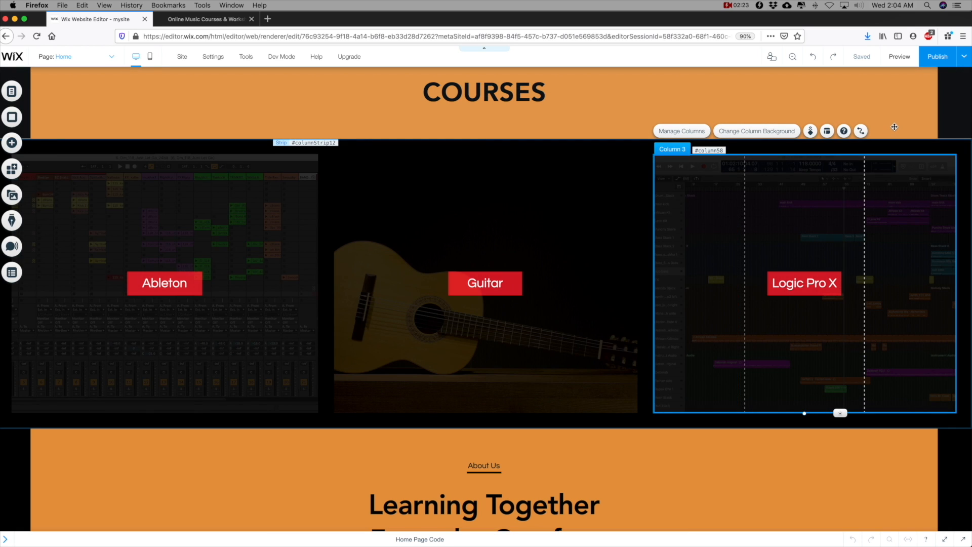
click(895, 127)
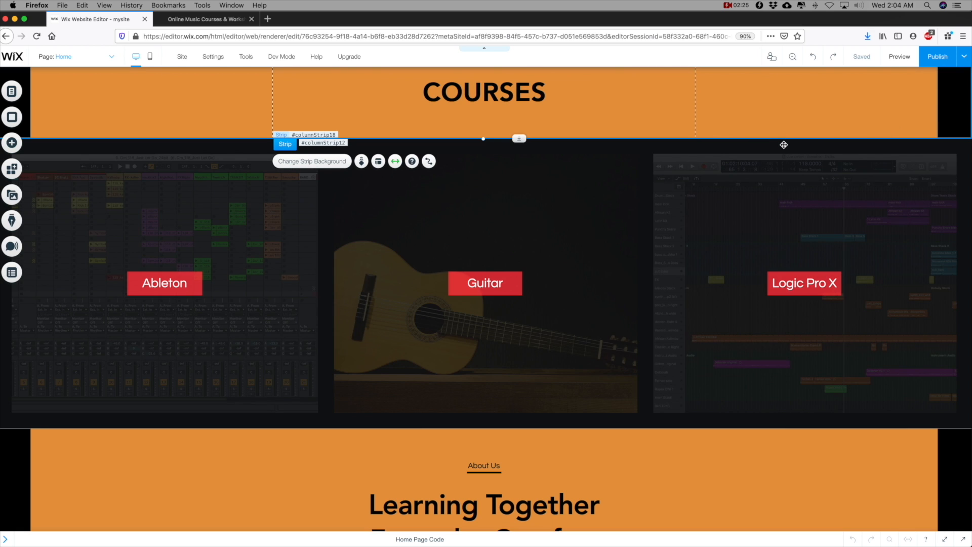